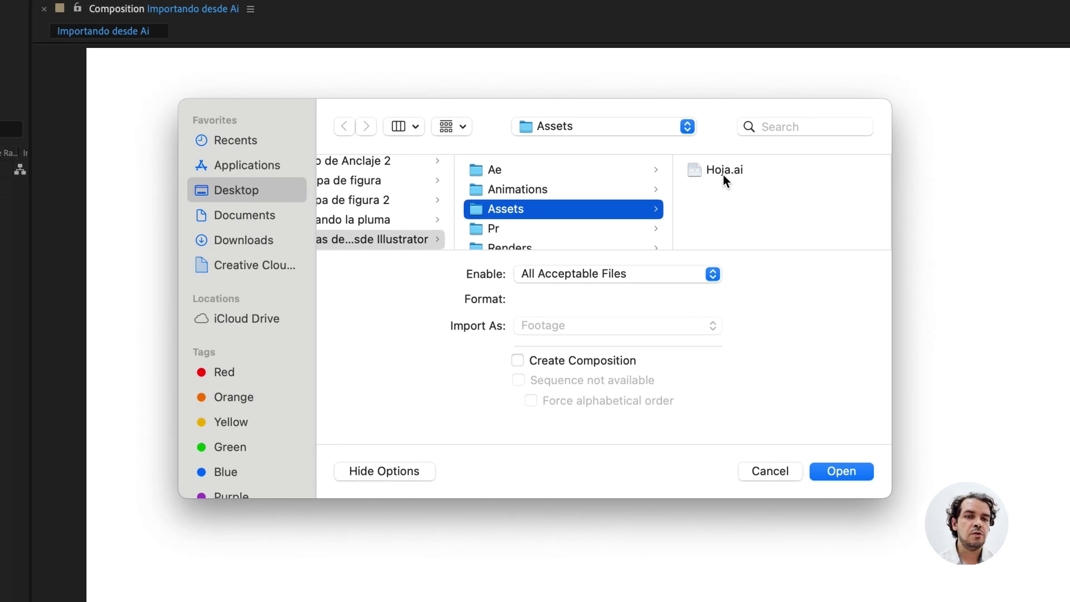
click(723, 169)
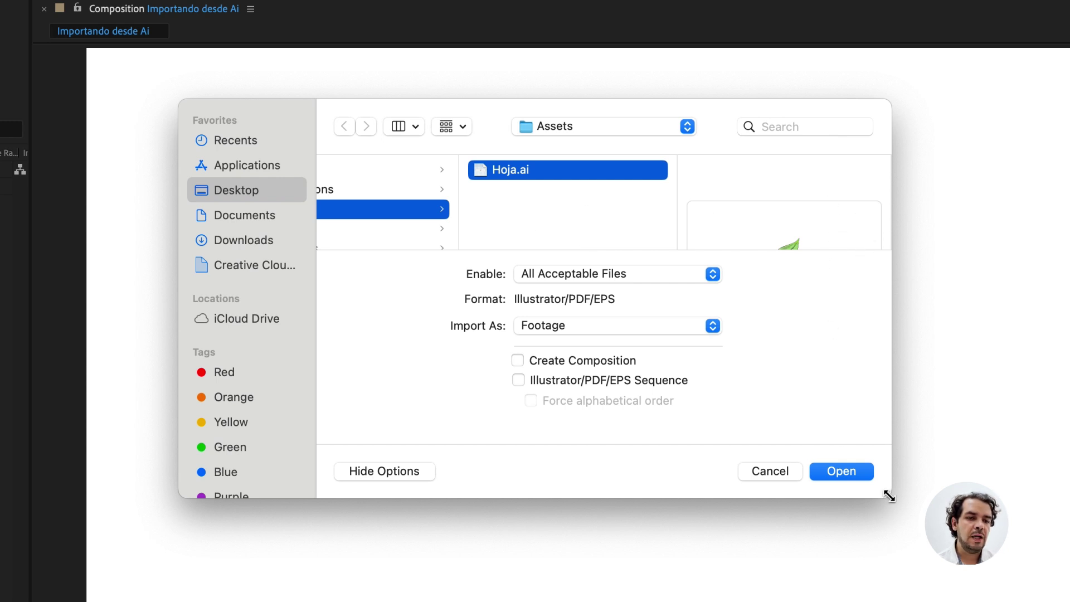
drag(890, 499, 910, 555)
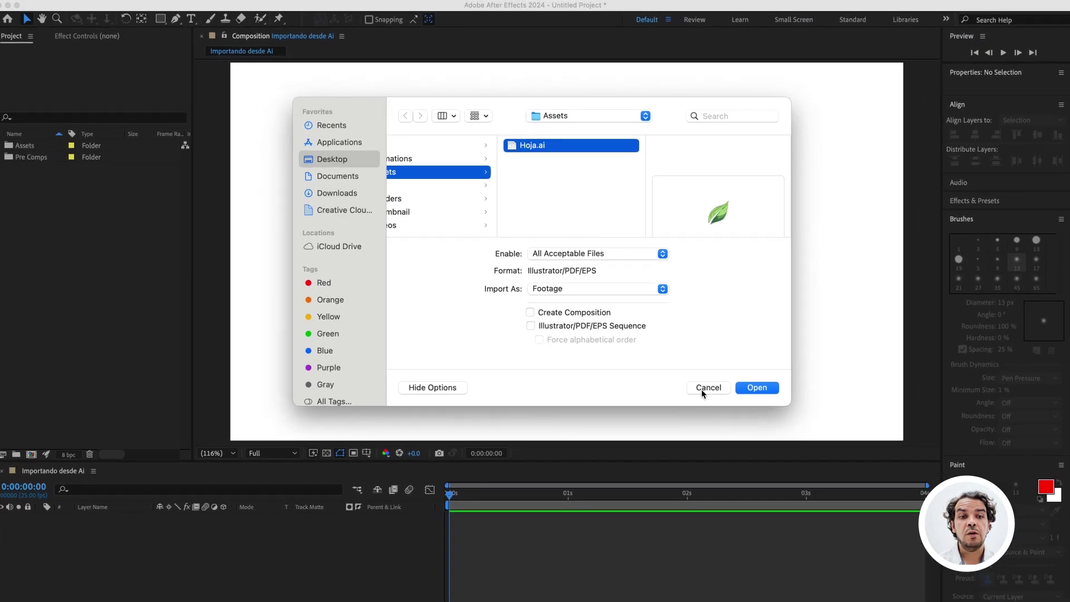
click(782, 527)
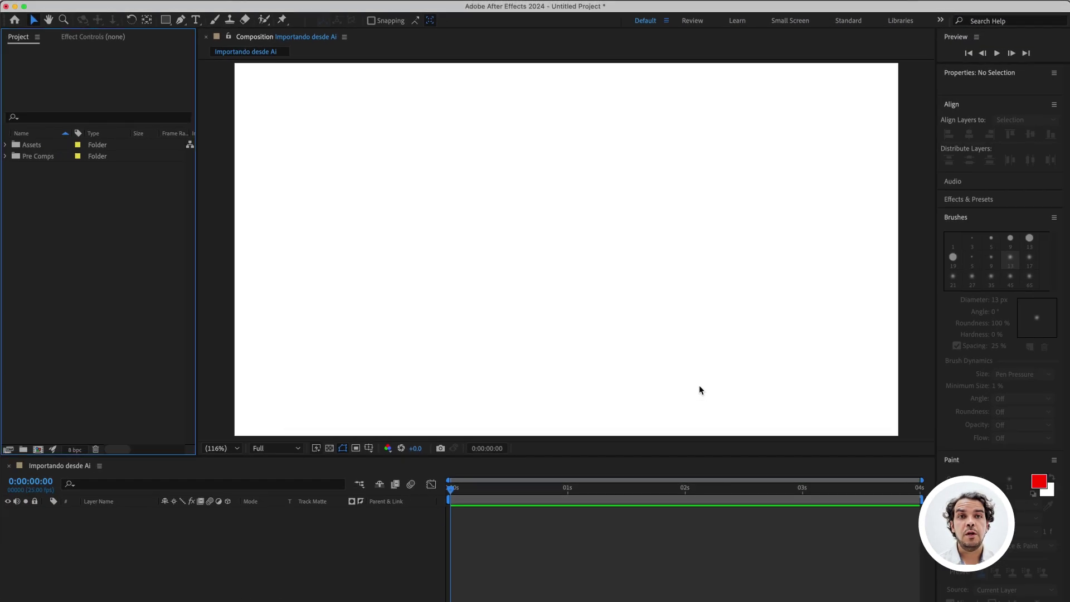
click(54, 261)
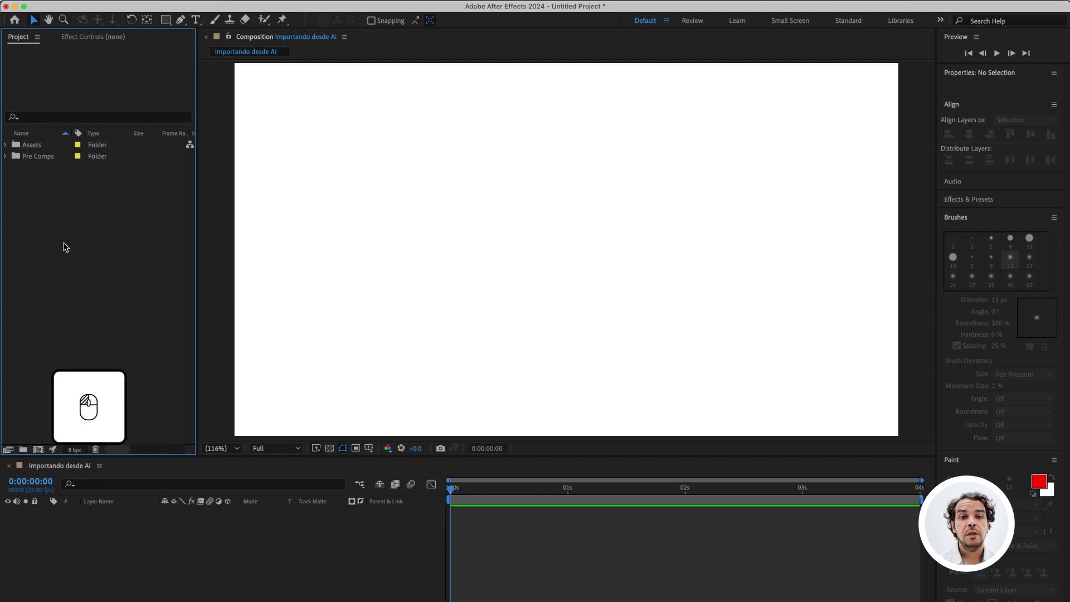
double_click(66, 247)
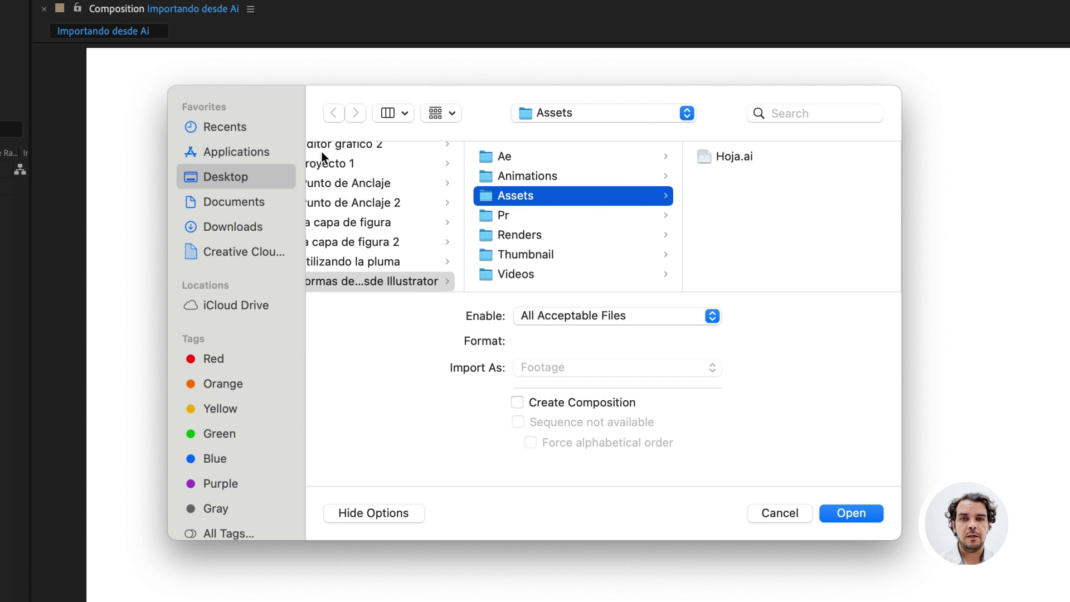
click(758, 510)
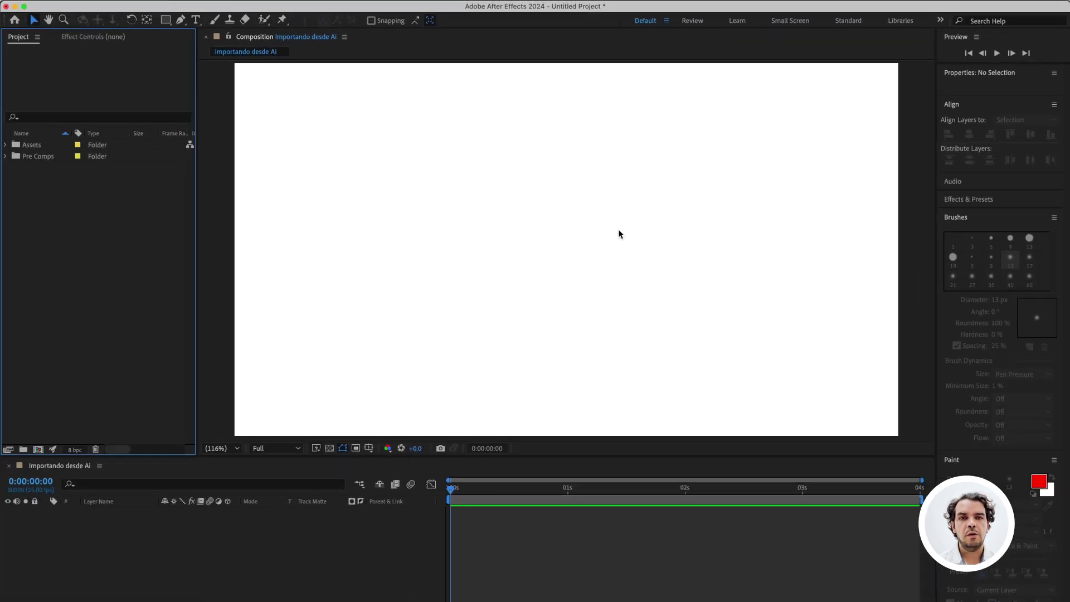
Switch to Finder, bring Hoja.ai from the Assets folder into the After Effects project, and set its import kind to Footage
key(super+Tab)
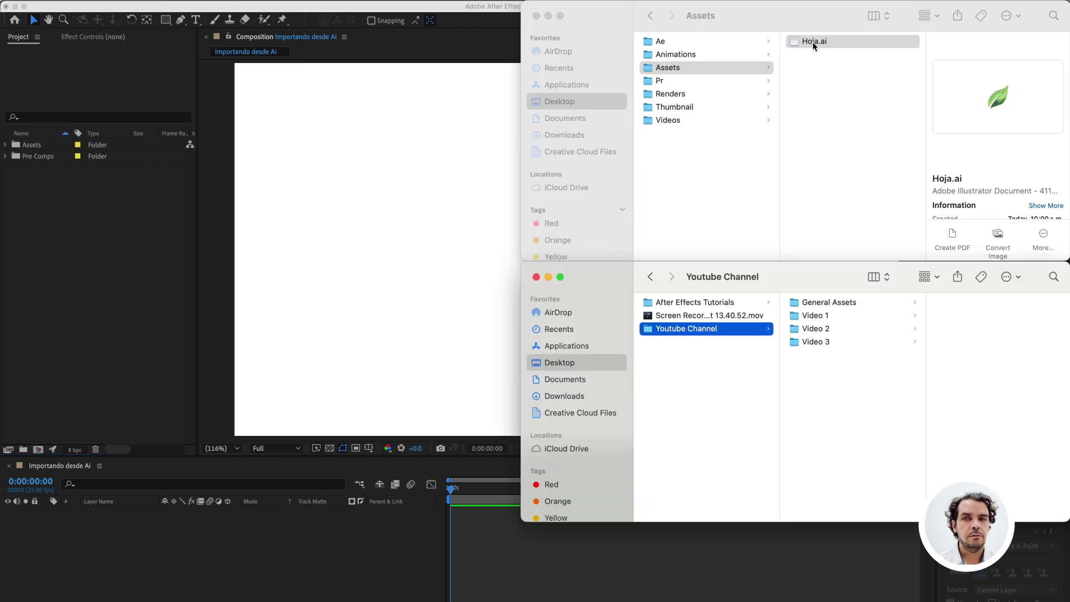
click(812, 42)
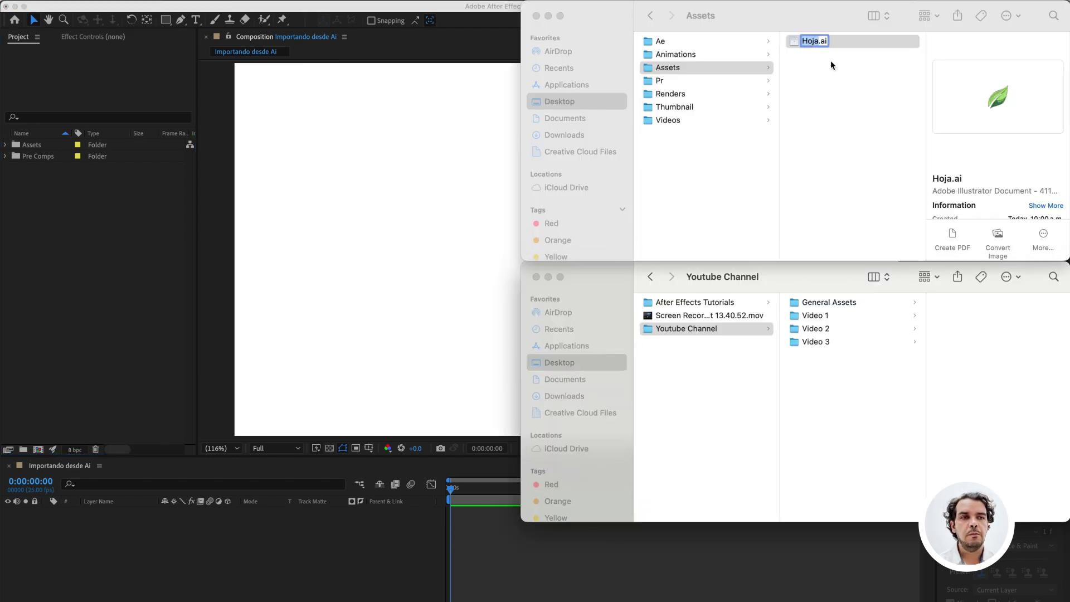
click(821, 47)
drag(802, 44, 79, 221)
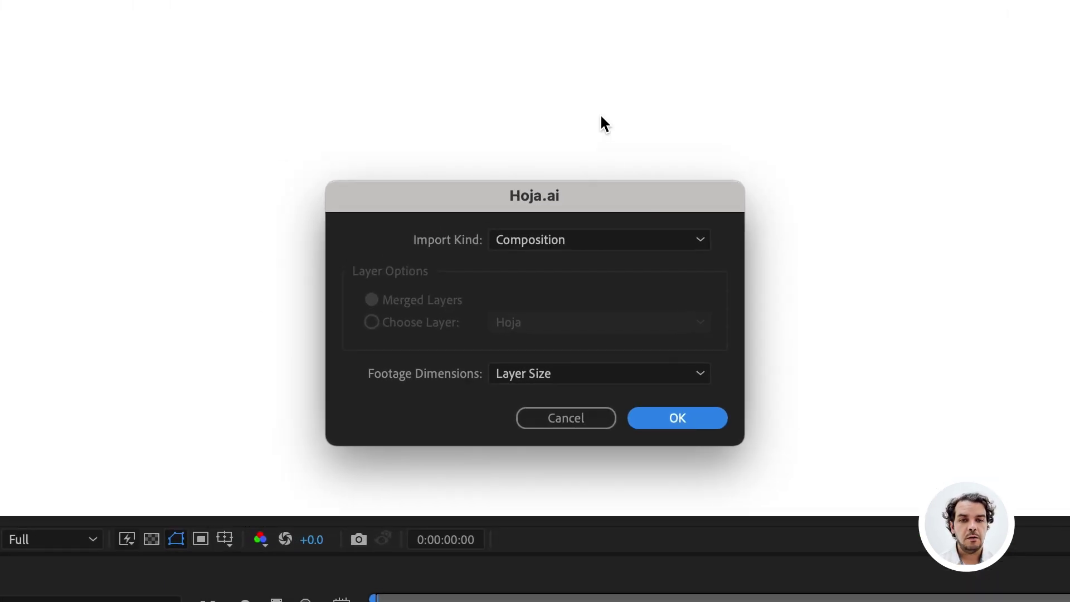
click(701, 243)
click(641, 262)
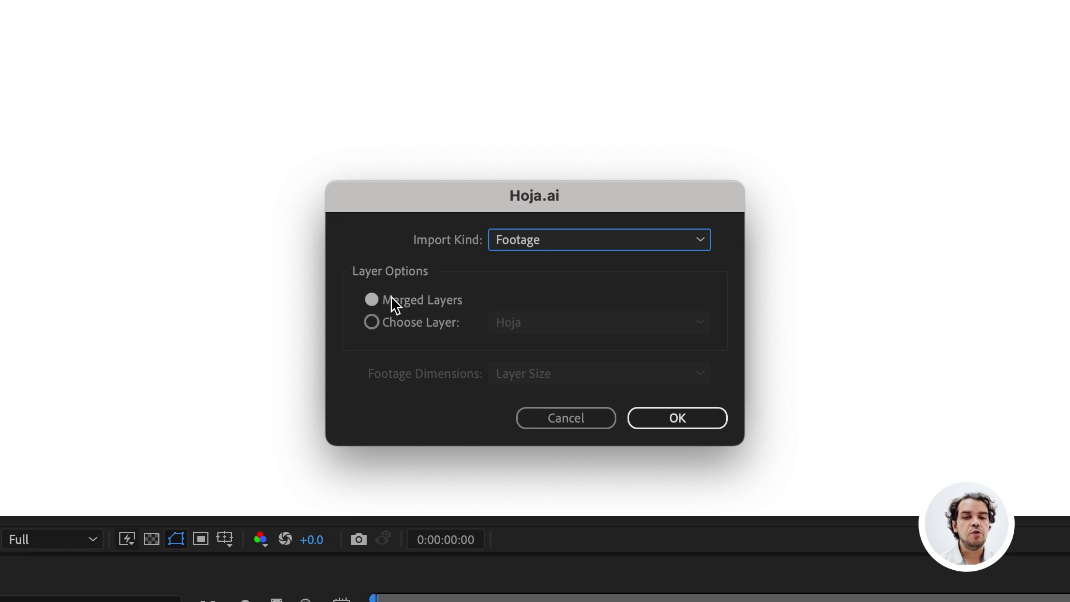
Try choosing only the Hoja layer for import, with the footage dimensions set to Layer Size
click(380, 323)
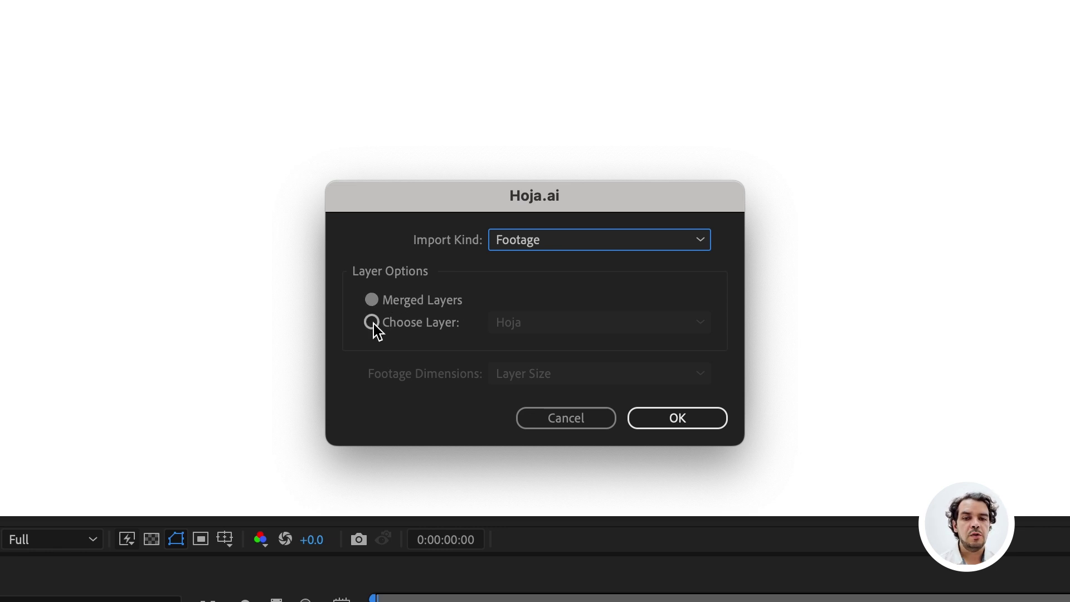
click(691, 327)
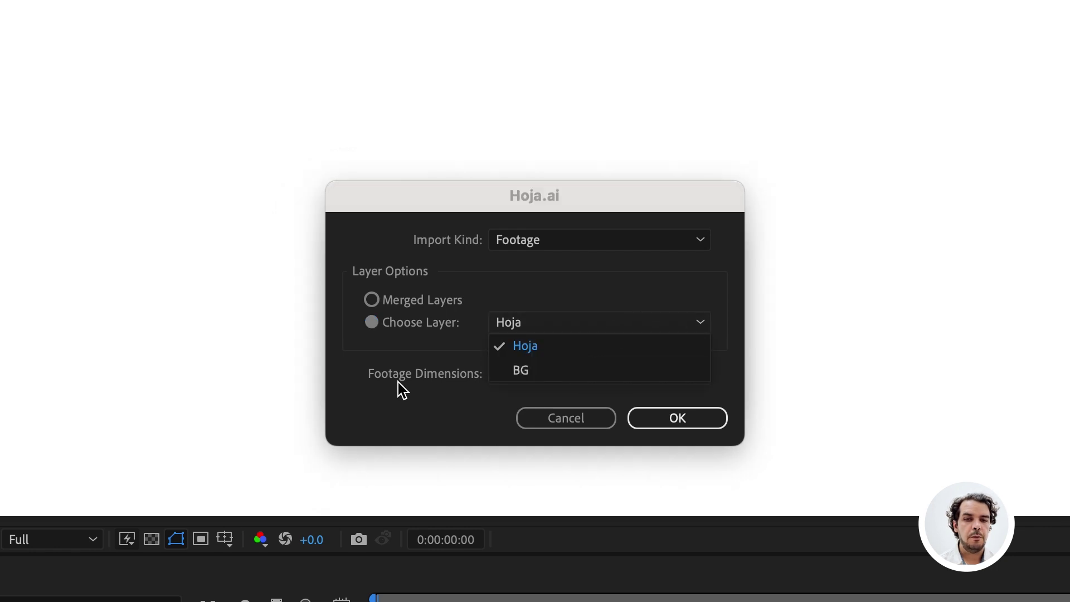
click(422, 348)
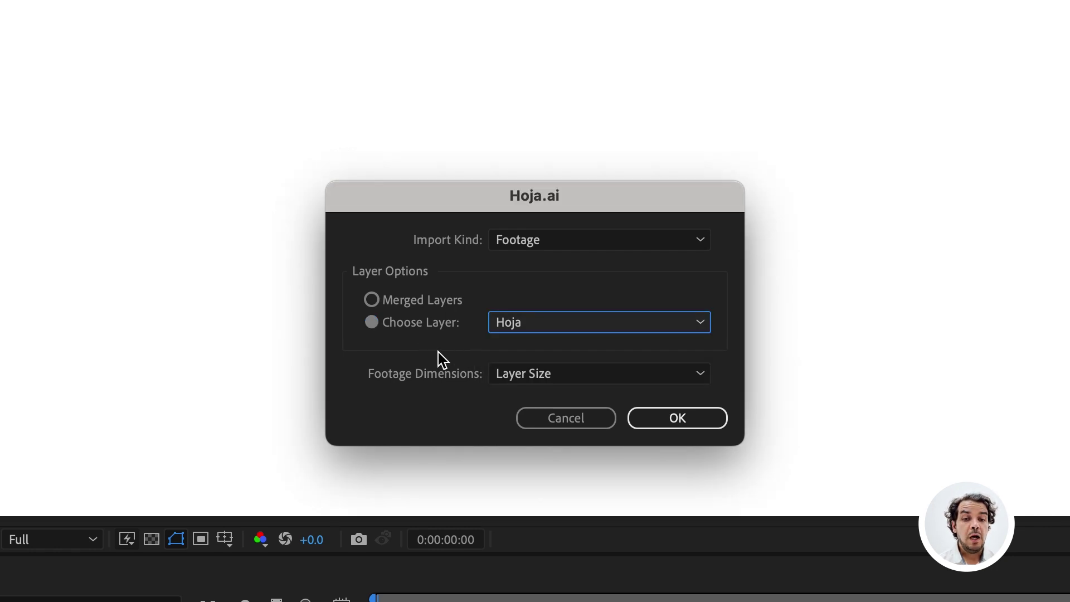
click(586, 376)
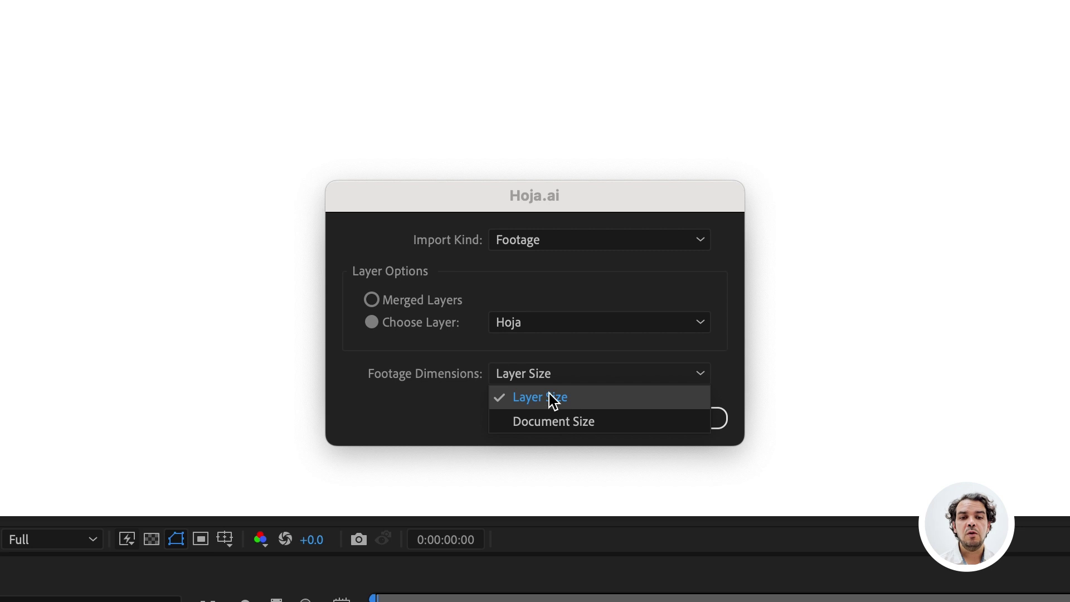
click(436, 396)
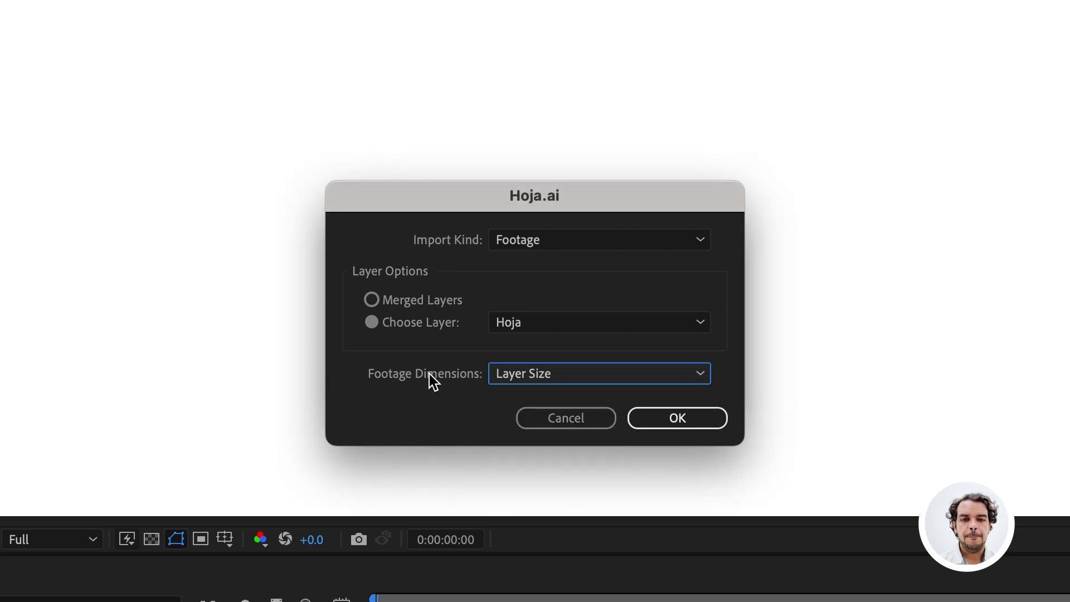
Import Hoja.ai with Merged Layers and place it in the Importando desde Ai composition's timeline
click(371, 300)
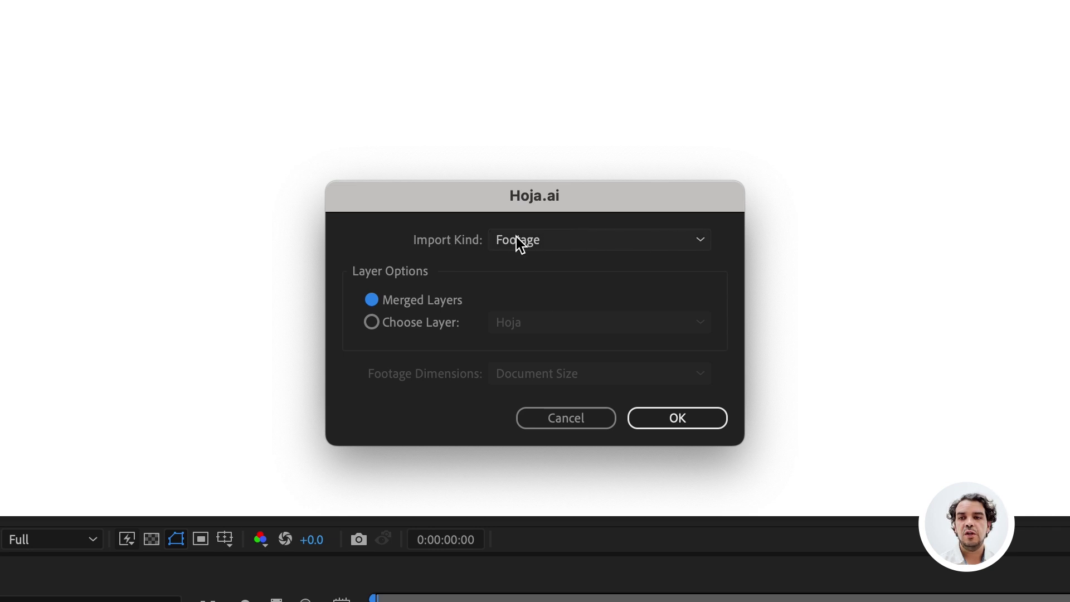
click(680, 418)
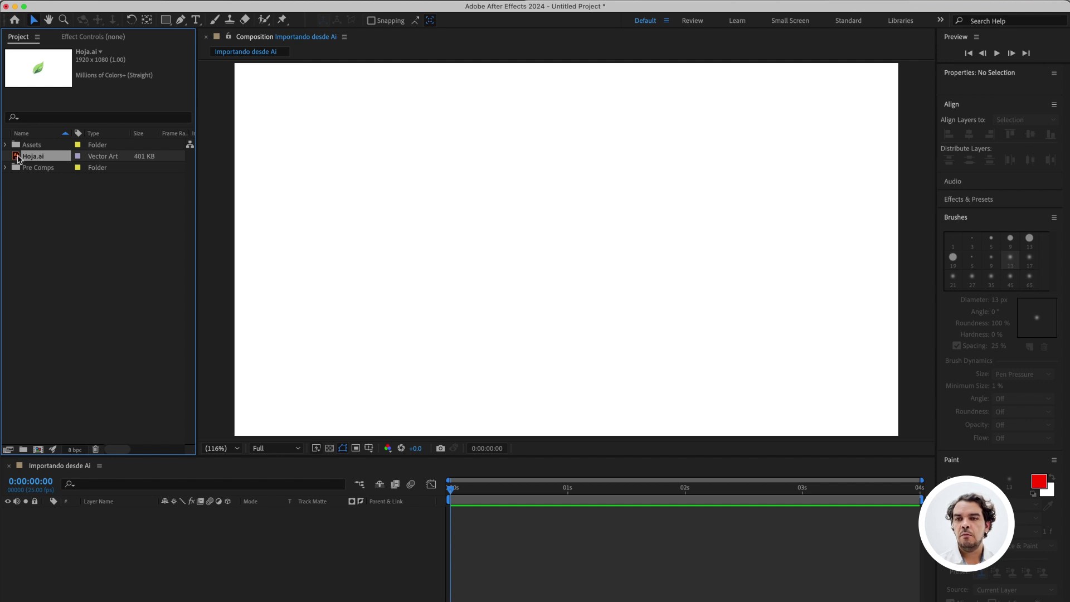
drag(18, 158, 39, 560)
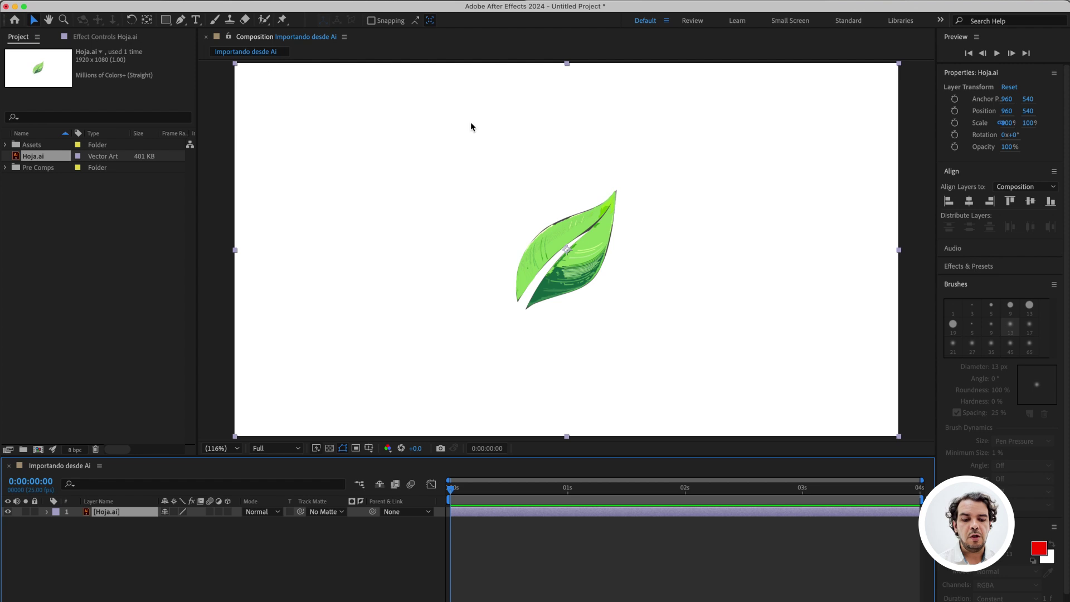
Review the composition's dimensions in its settings and move the Hoja.ai footage into the project's Assets folder
key(super+k)
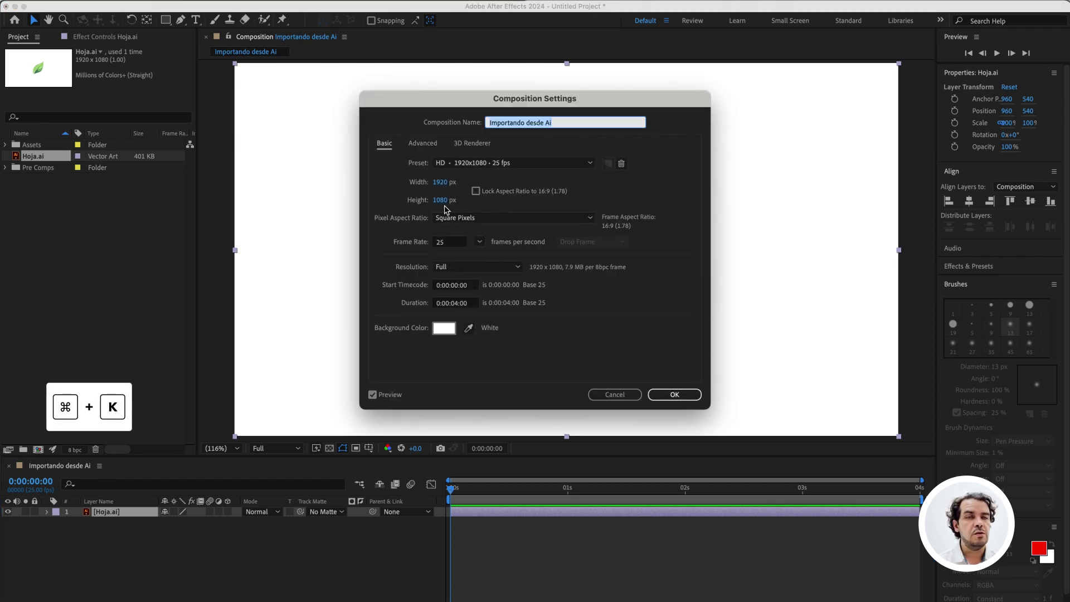
key(Return)
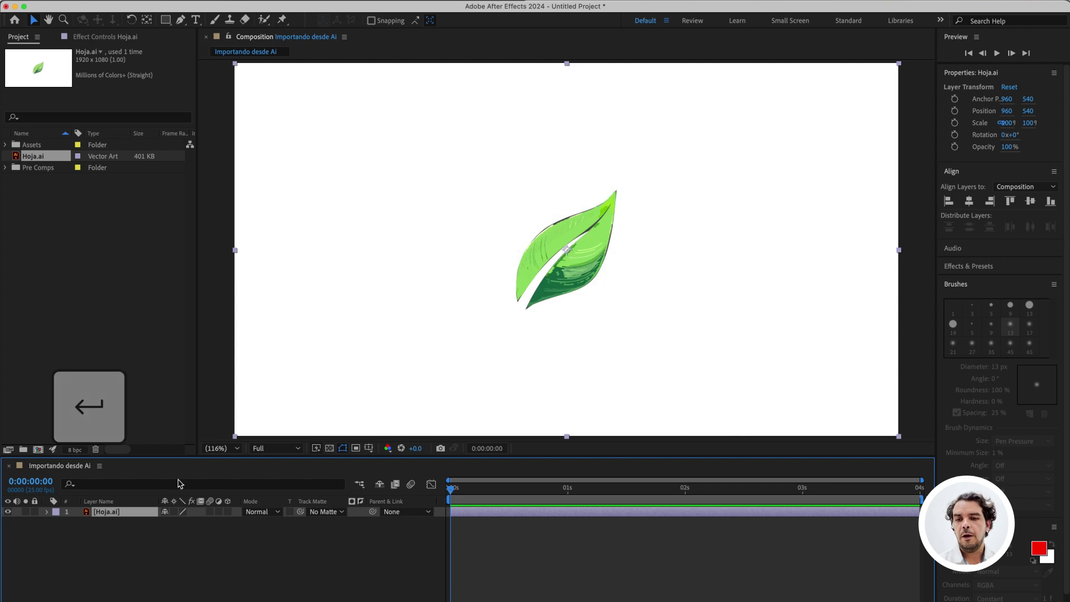
drag(36, 157, 34, 145)
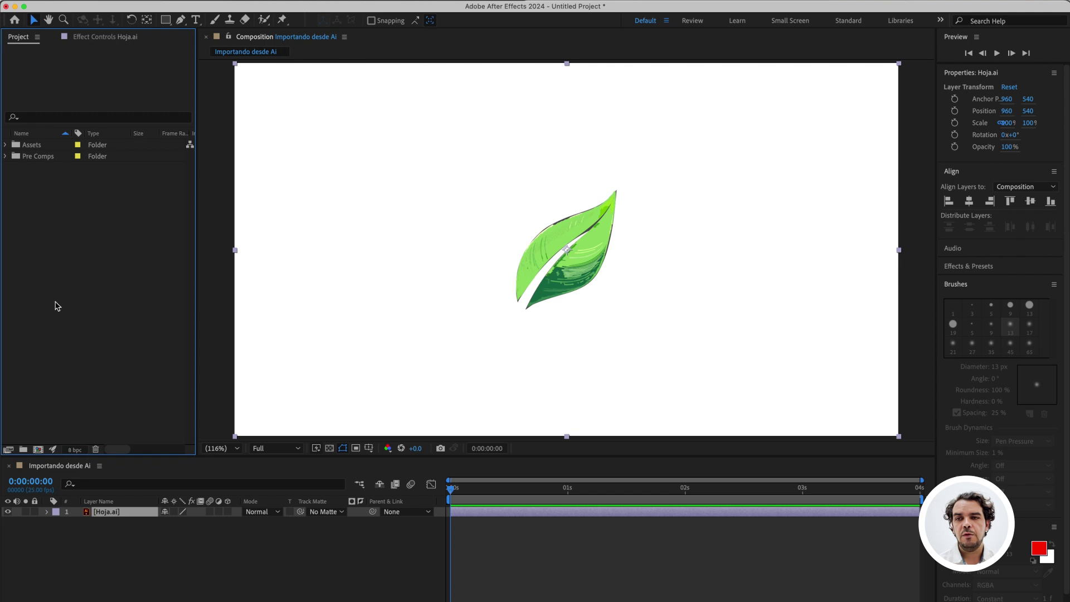
Import Hoja.ai from disk again as Footage, choosing only its Hoja layer at Document Size
click(81, 222)
double_click(81, 223)
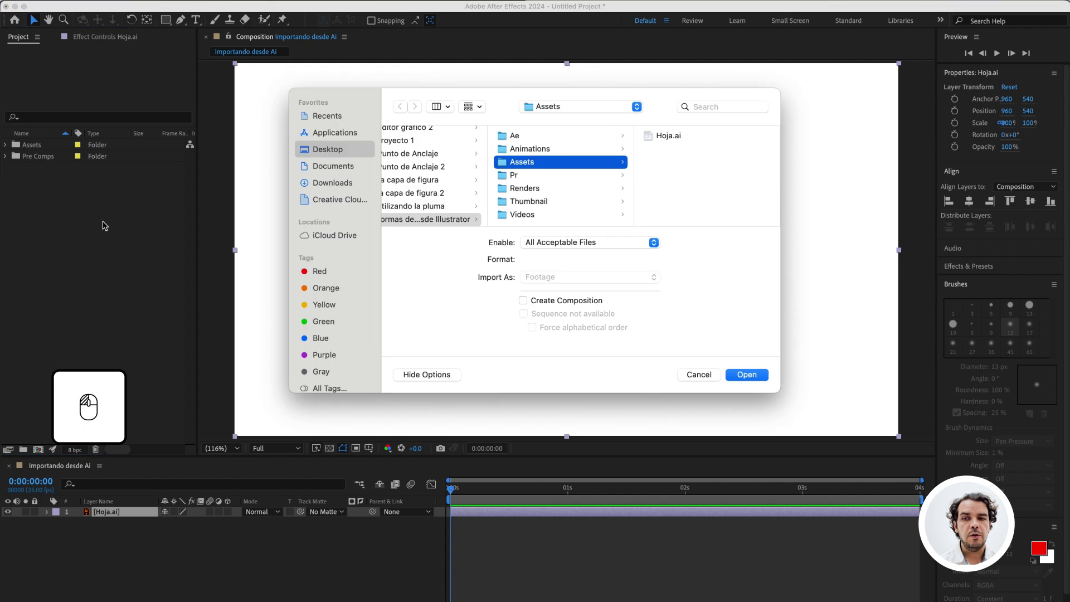
click(664, 135)
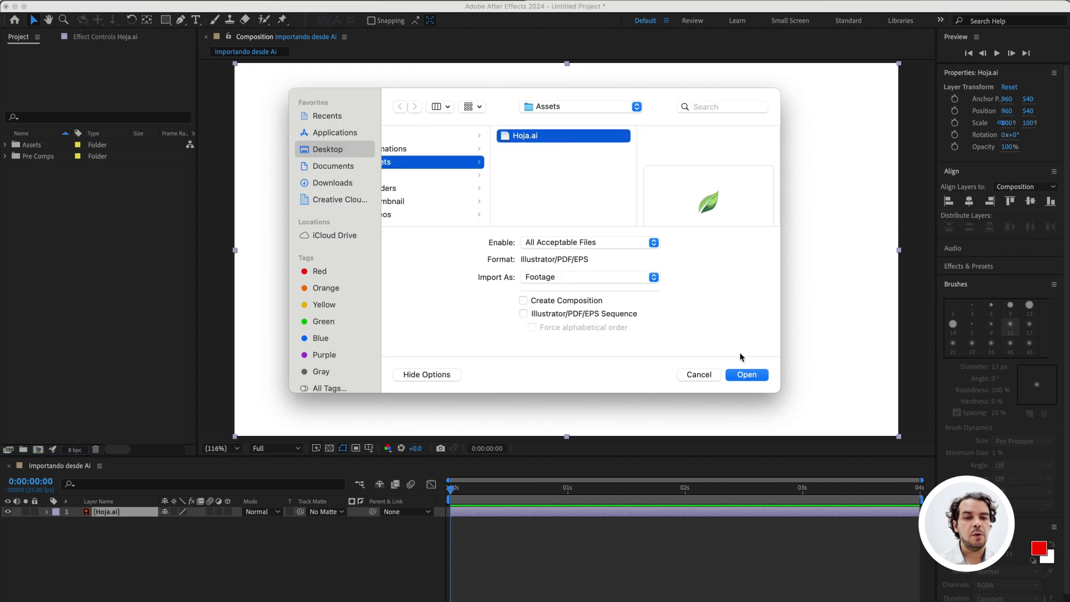
click(745, 375)
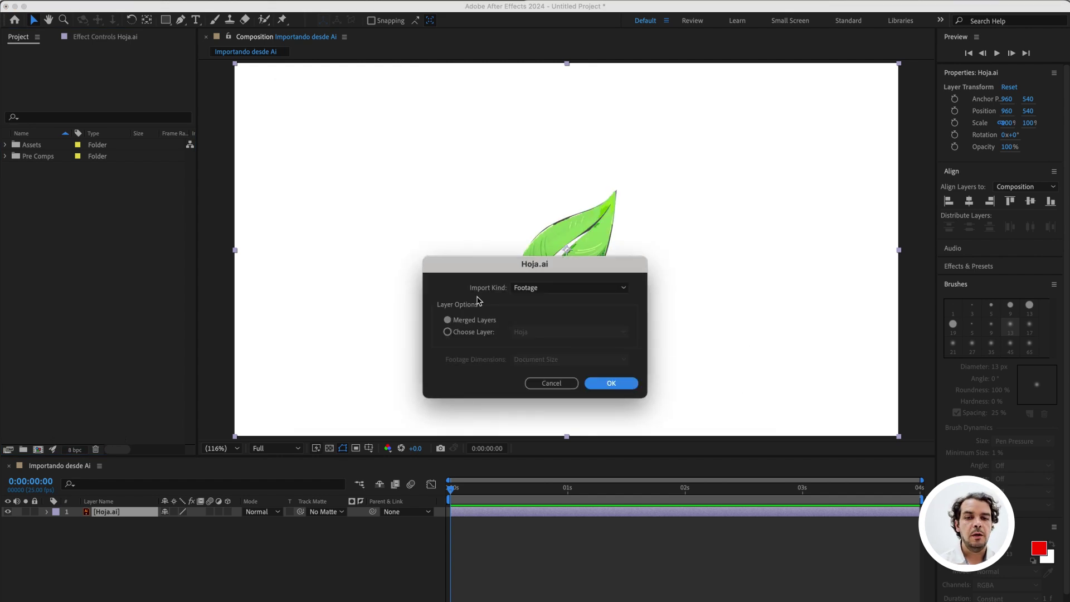
click(447, 332)
click(575, 332)
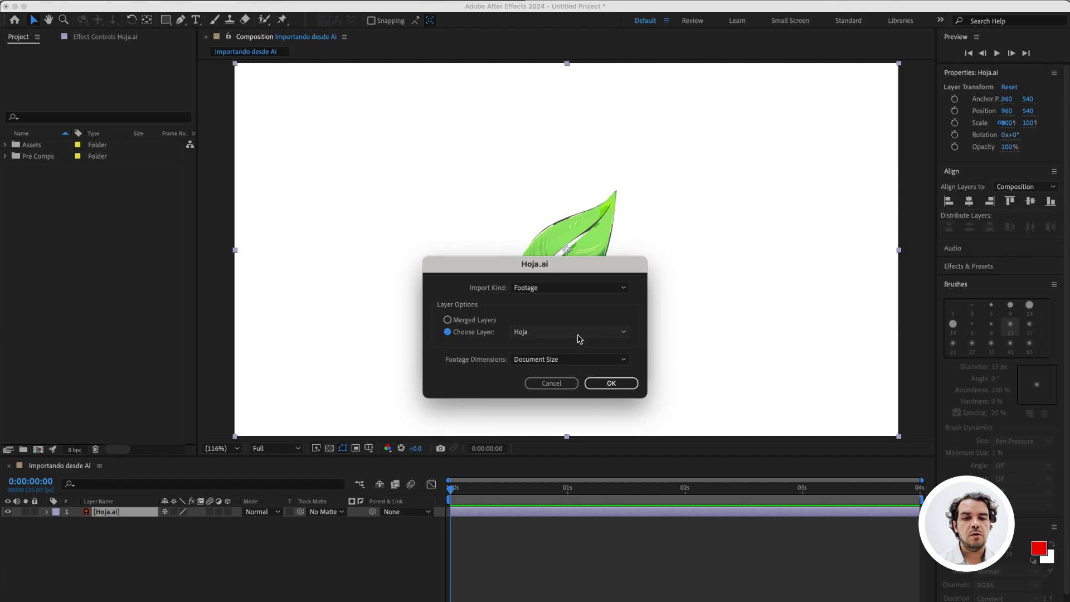
click(552, 355)
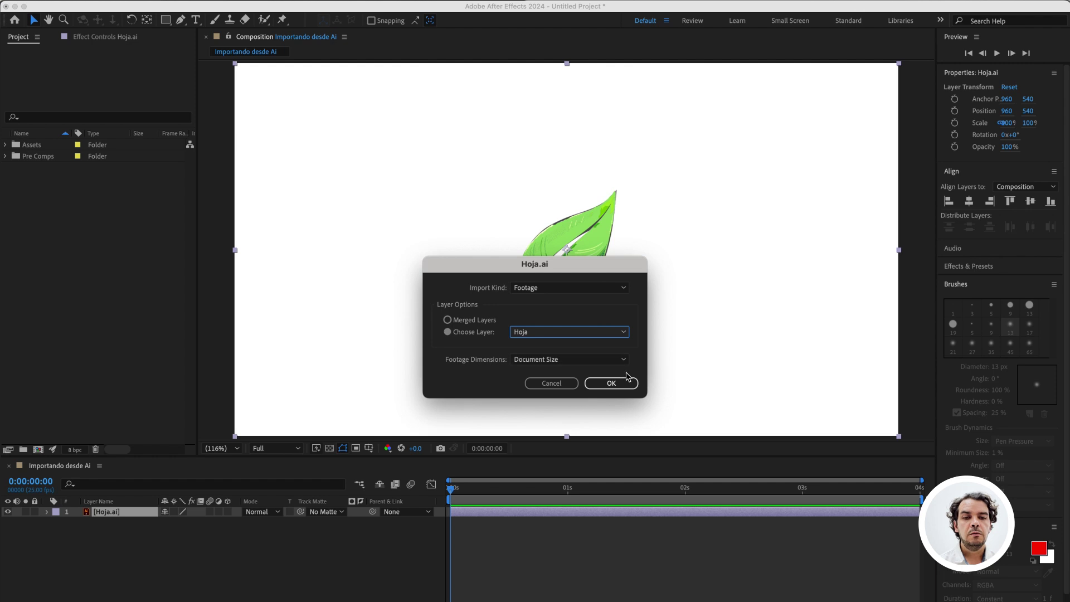
click(610, 383)
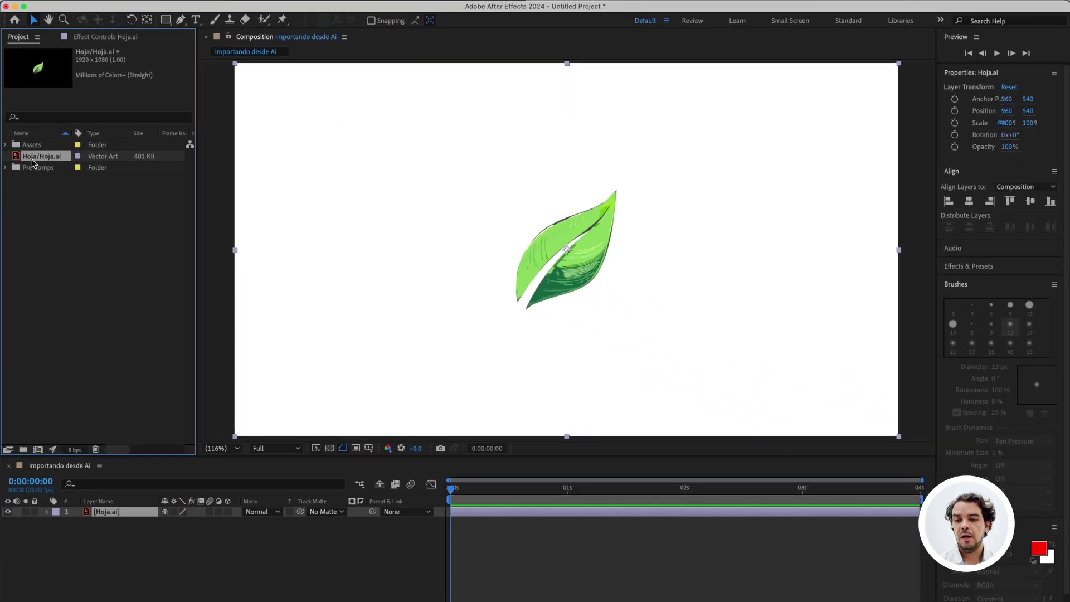
Add Hoja/Hoja.ai to the timeline above the merged Hoja.ai layer and compare the two layers' bounds
drag(32, 163, 35, 511)
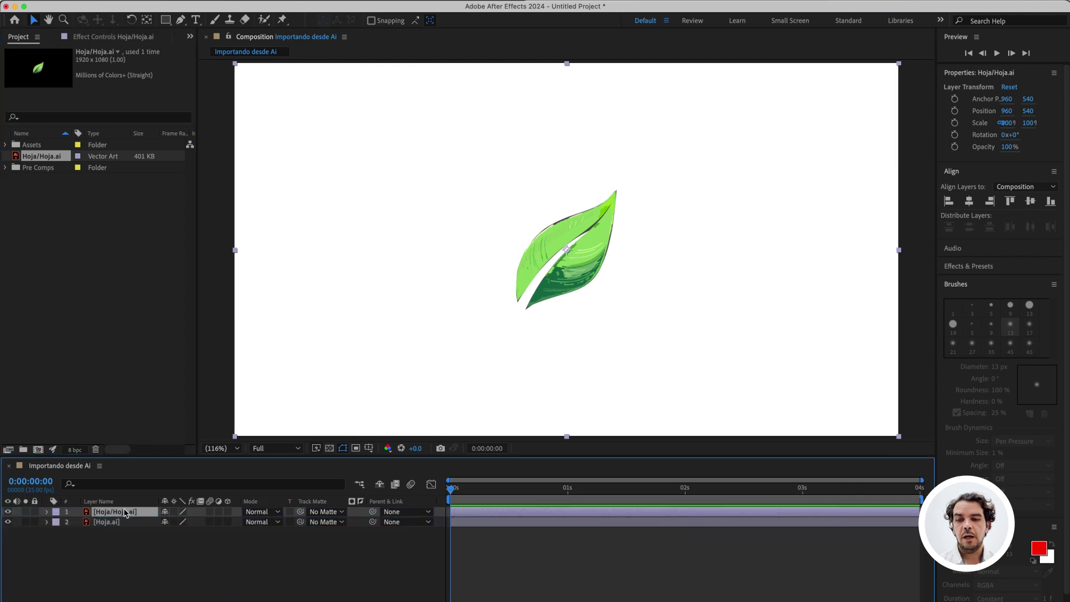
click(115, 523)
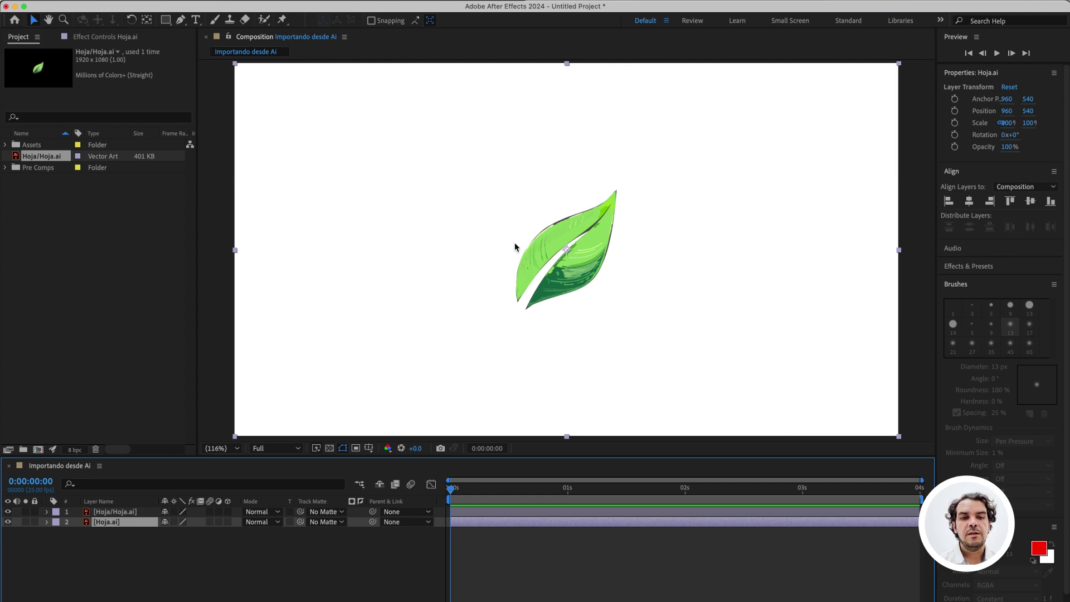
click(103, 512)
click(115, 522)
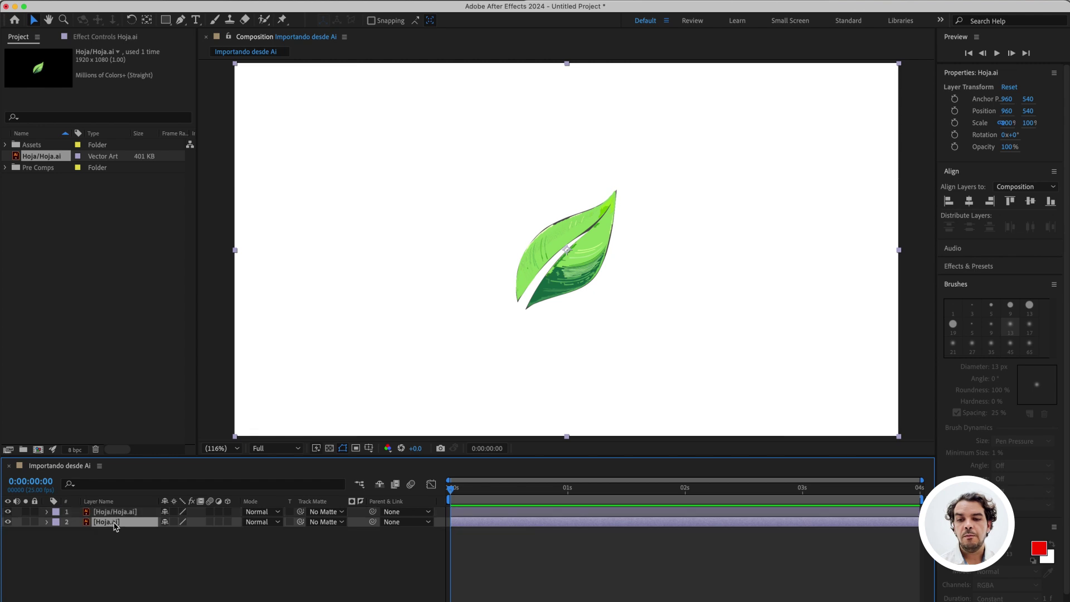
Turn on the composition's transparency grid and toggle the merged Hoja.ai layer's visibility off and back on to compare the backgrounds
click(7, 522)
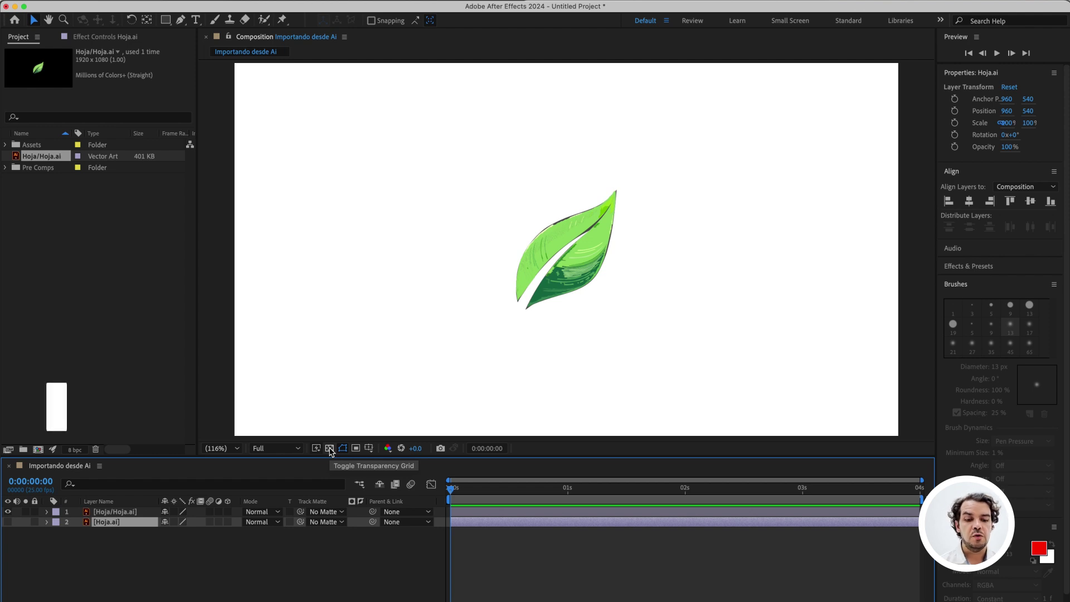
key(super+k)
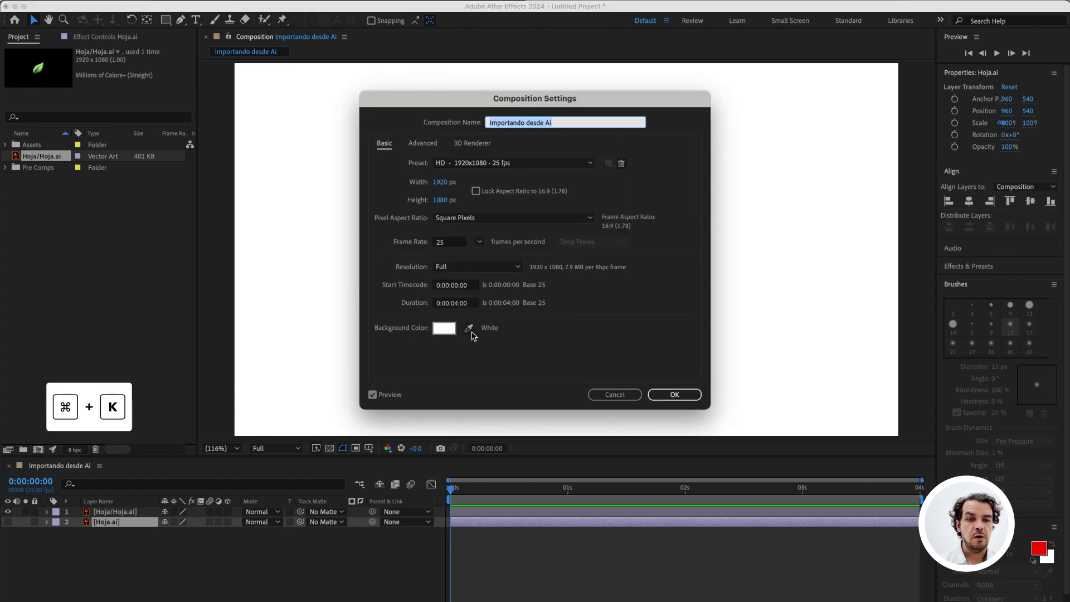
click(686, 396)
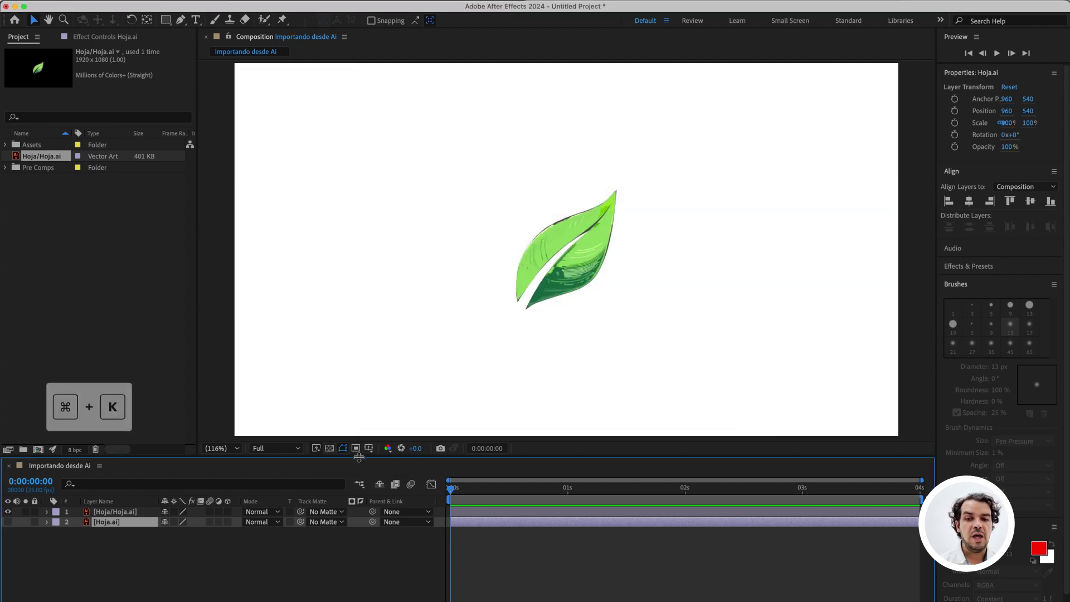
click(330, 448)
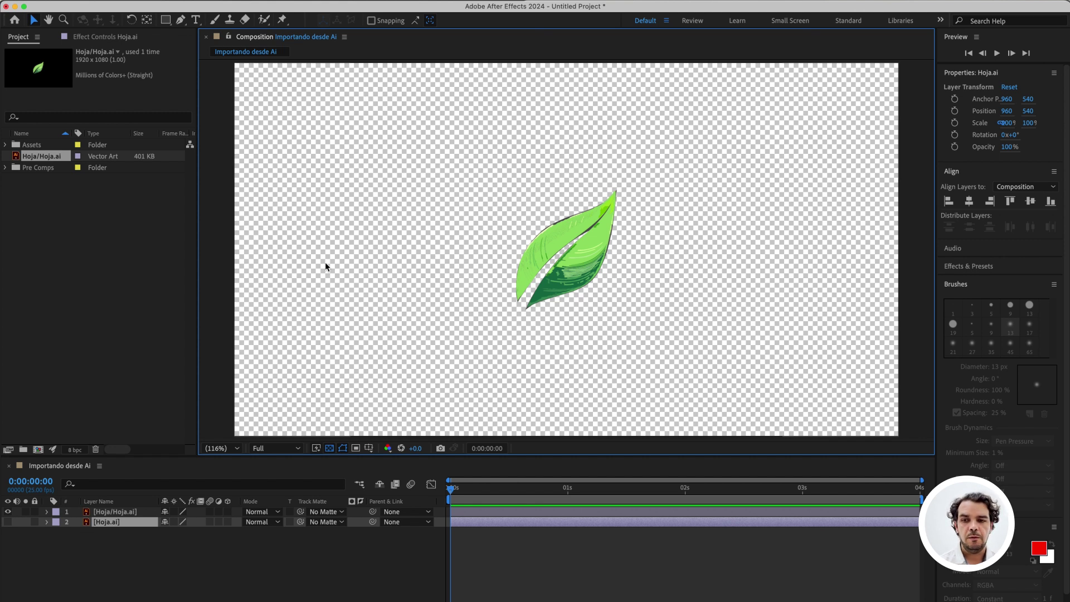
click(8, 522)
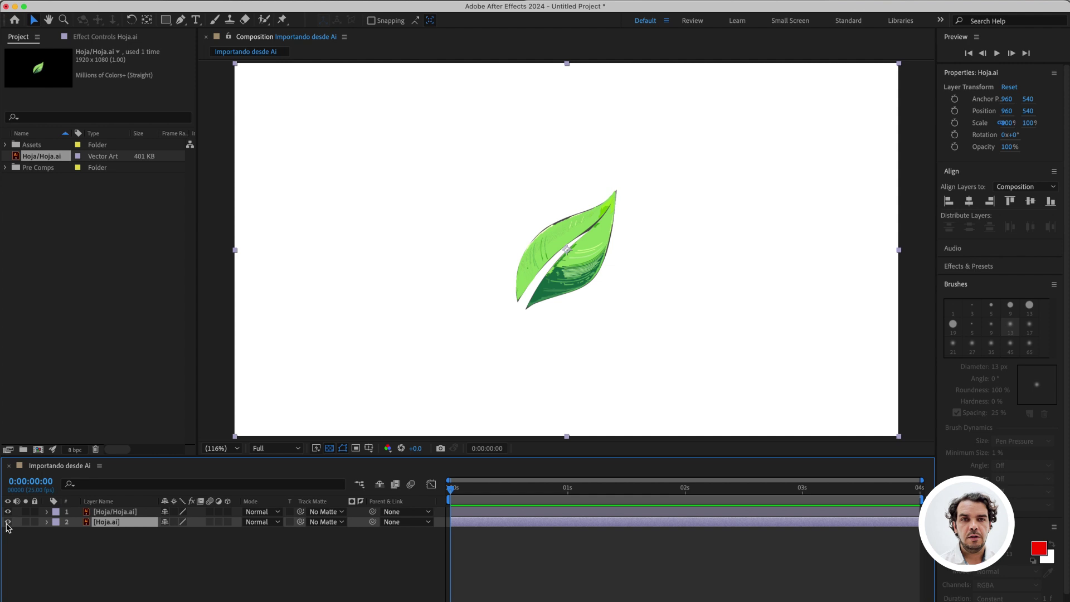
Toggle the merged Hoja.ai layer's visibility repeatedly to check which background belongs to it
click(8, 522)
click(7, 523)
click(8, 522)
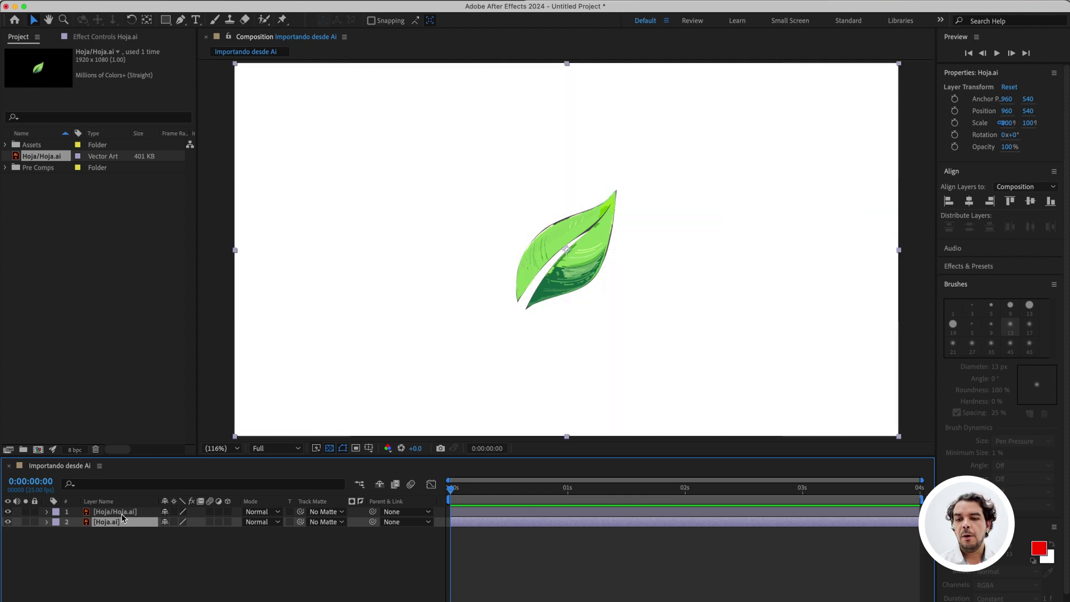
Import Hoja.ai from disk as a Composition with footage dimensions set to Document Size
click(77, 269)
key(super+i)
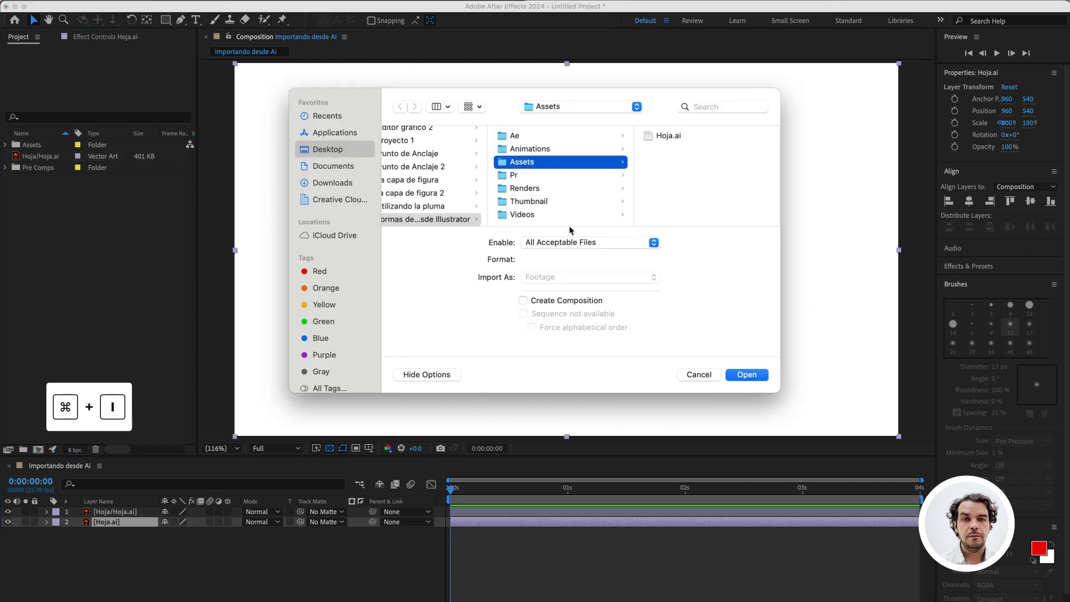
click(674, 136)
click(738, 375)
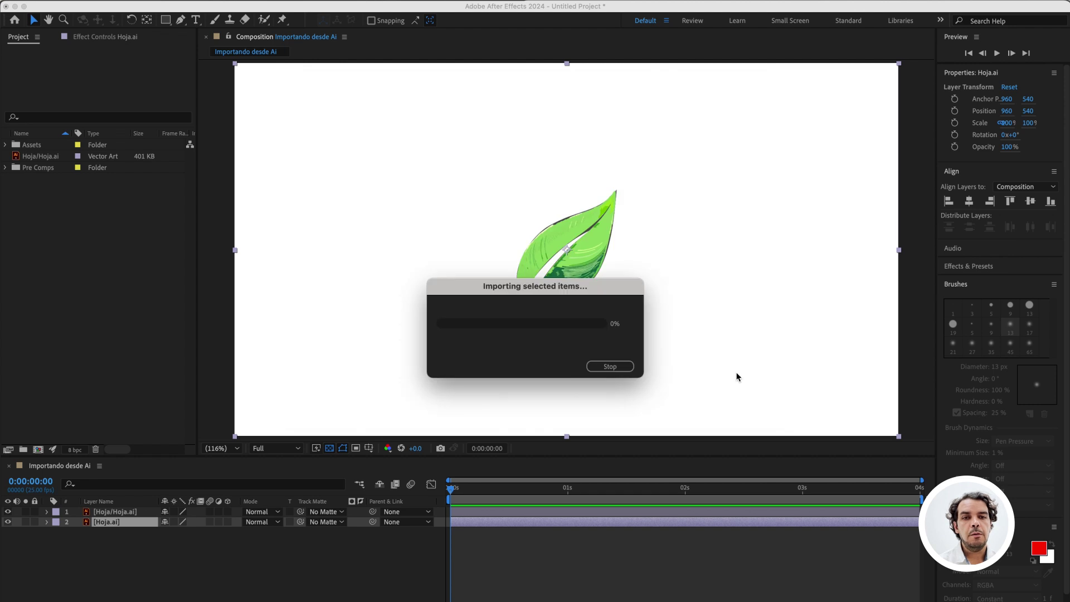
click(604, 291)
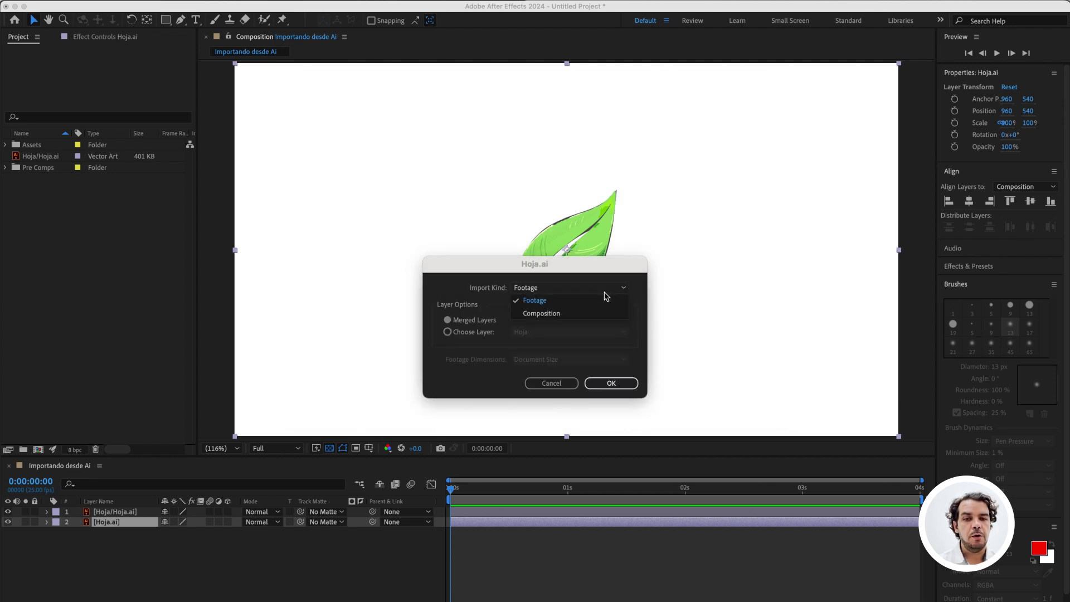
click(580, 312)
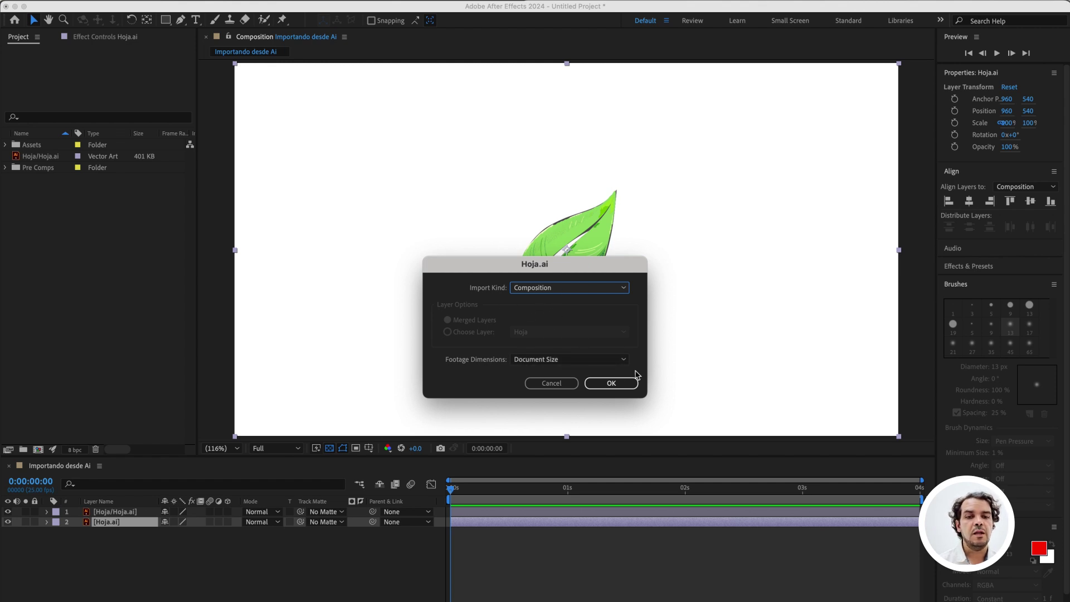
click(613, 384)
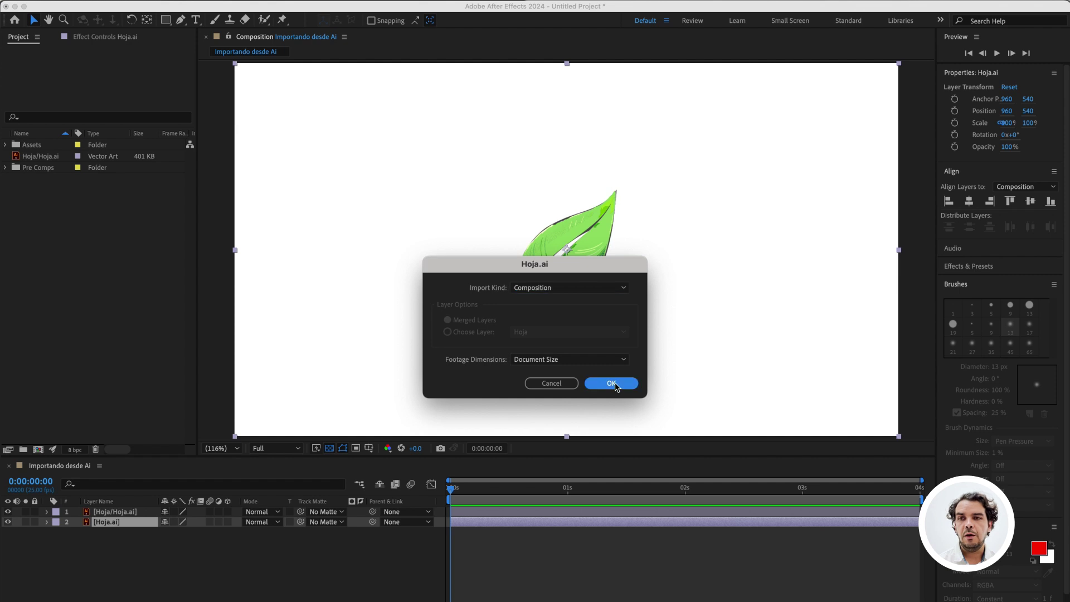
Move the Hoja composition, Hoja Layers folder and Hoja/Hoja.ai footage into the Assets folder and expand it
click(32, 181)
shift+click(32, 158)
drag(33, 157, 32, 149)
click(7, 145)
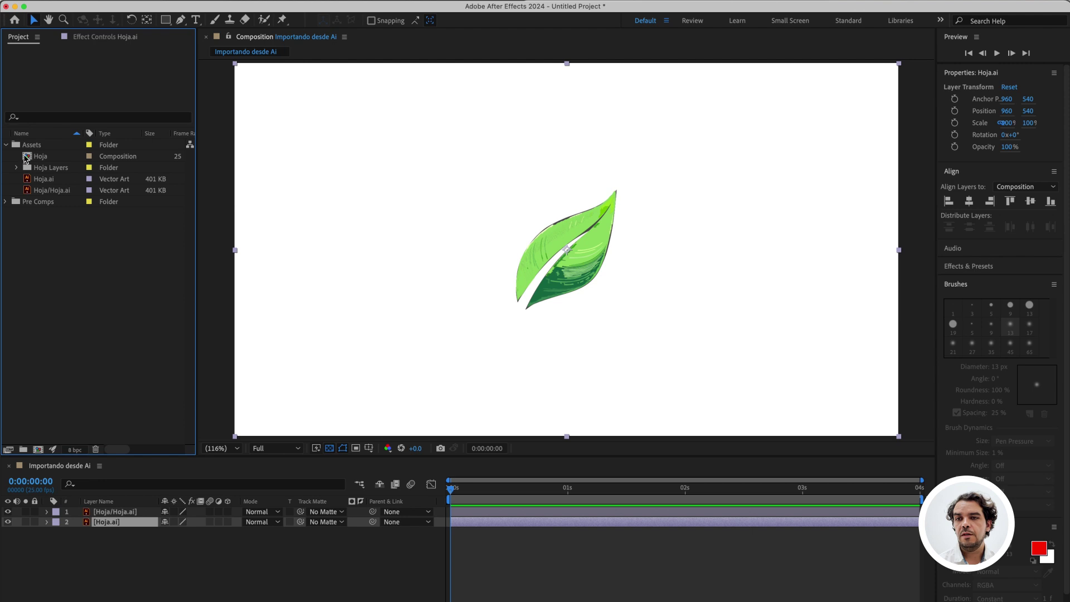
Open the Hoja composition and select its Hoja and BG layers in turn to examine their bounds
click(31, 159)
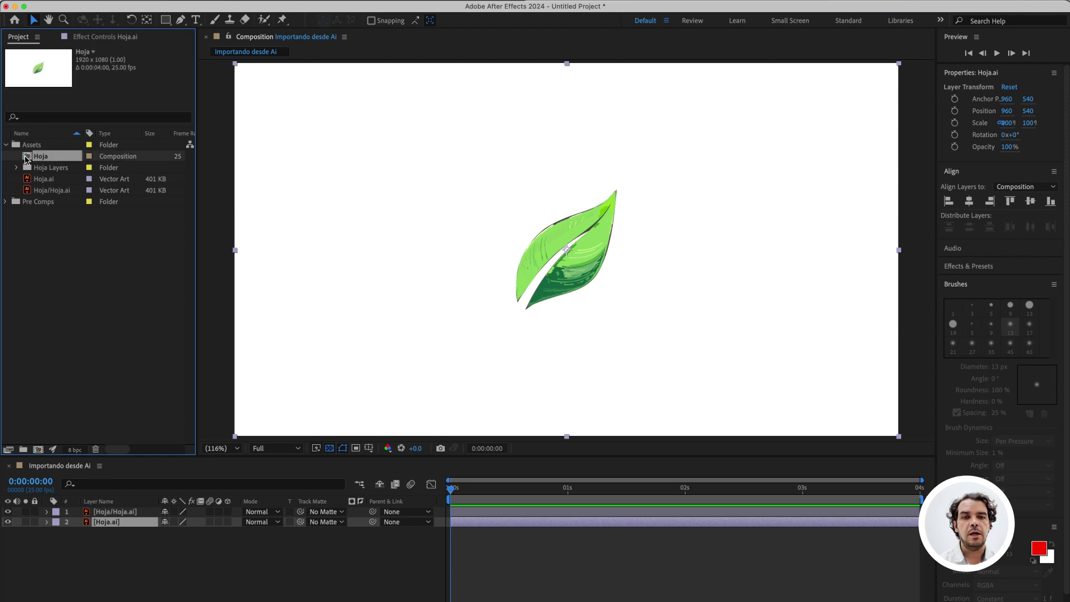
double_click(25, 159)
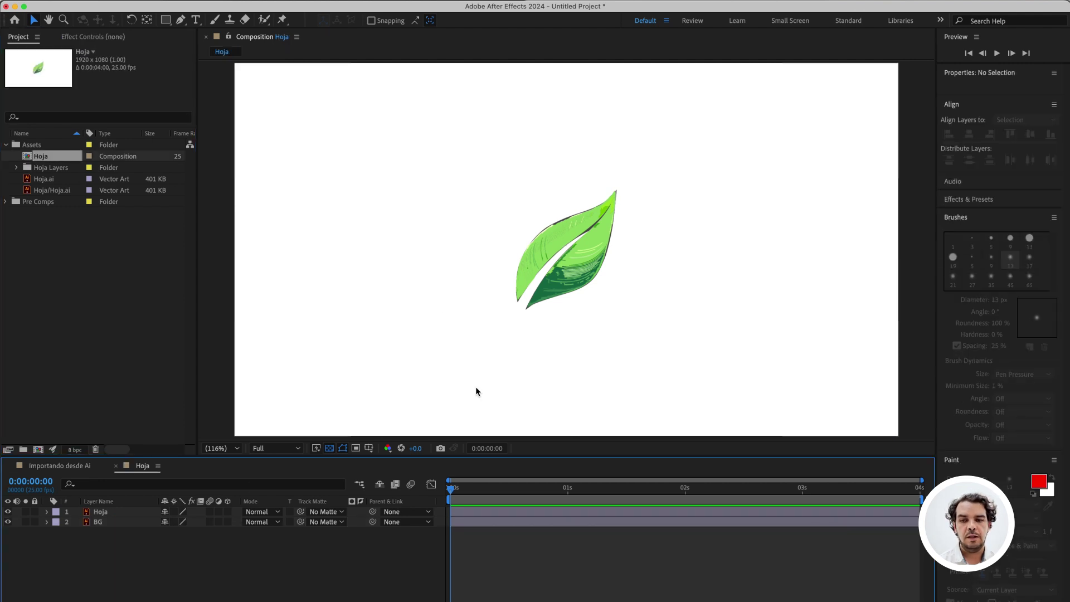
click(114, 515)
click(114, 522)
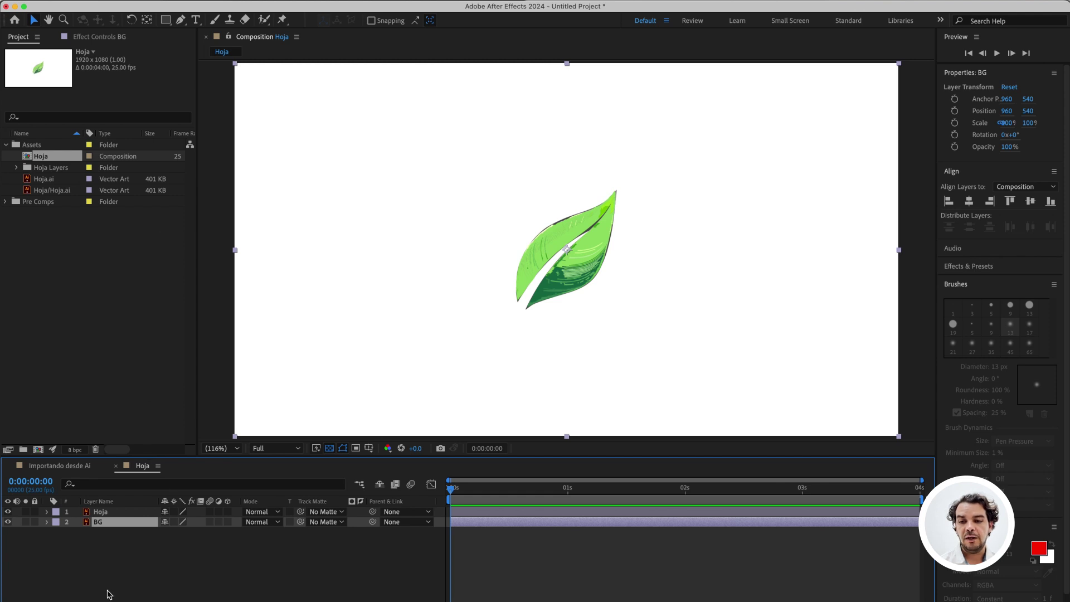
click(112, 511)
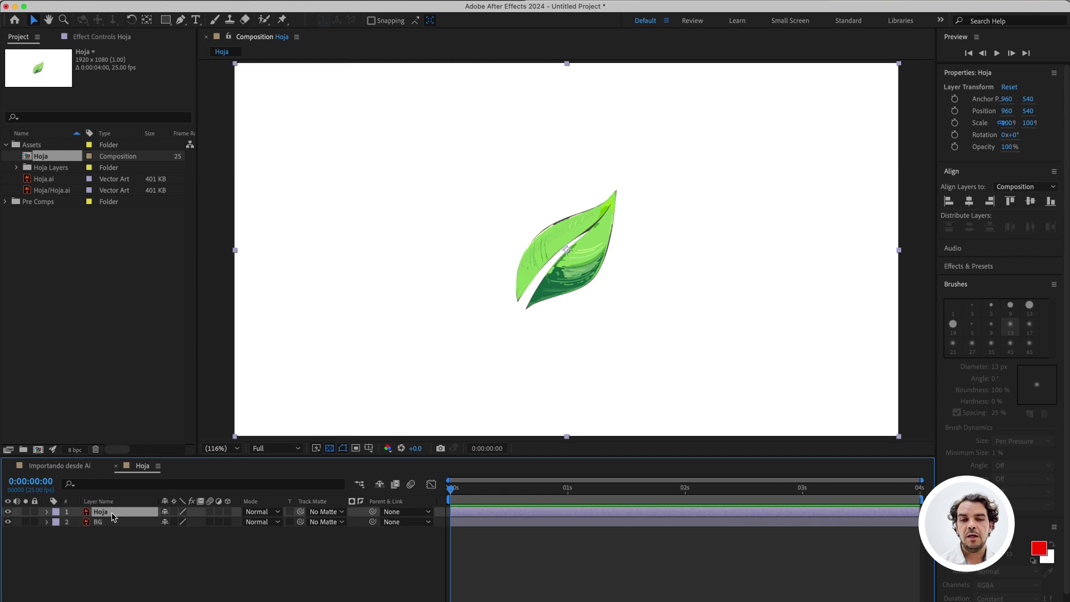
click(113, 522)
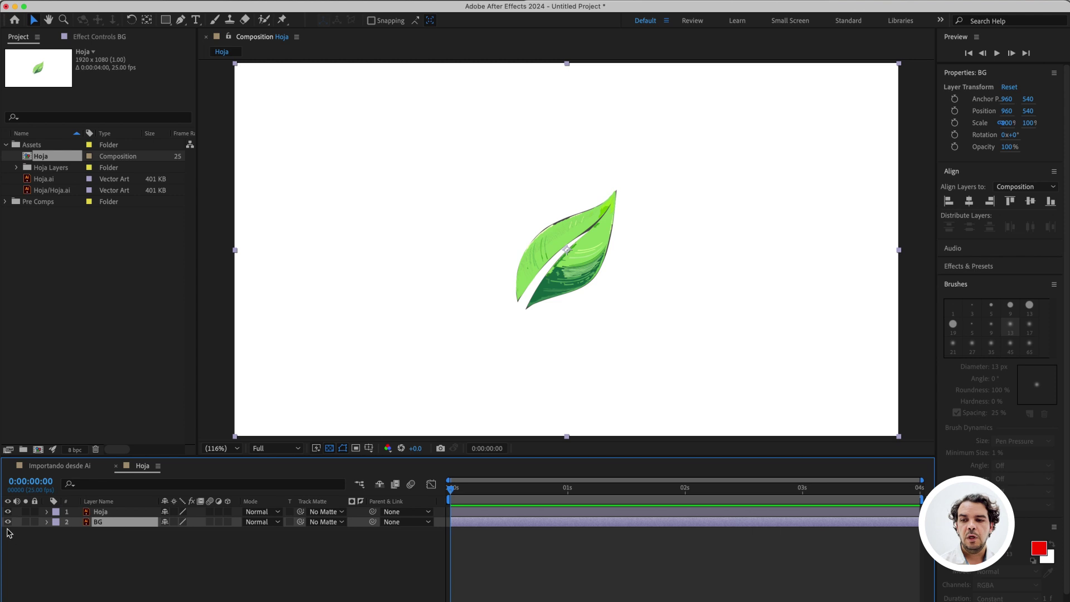
Toggle the BG layer's visibility off and on twice and select the Hoja layer to compare the separate layers
click(7, 522)
click(8, 522)
click(7, 522)
click(8, 522)
click(107, 513)
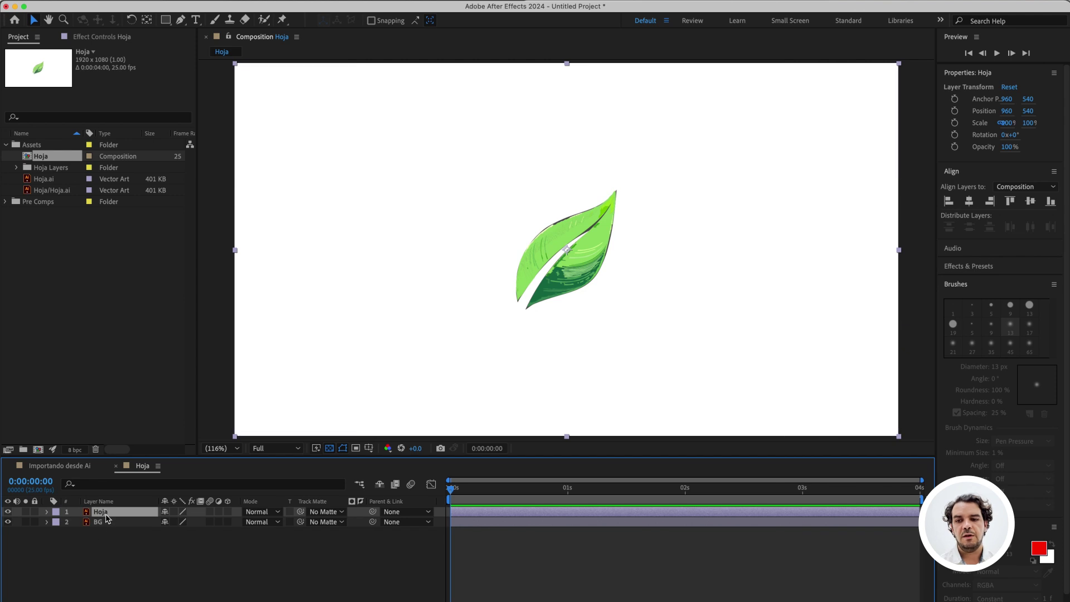
Animate the BG layer's Position from 1760, 540 at the start to 960, 540 at 0:00:00:20 with eased keyframes
click(104, 522)
key(alt+shift+p)
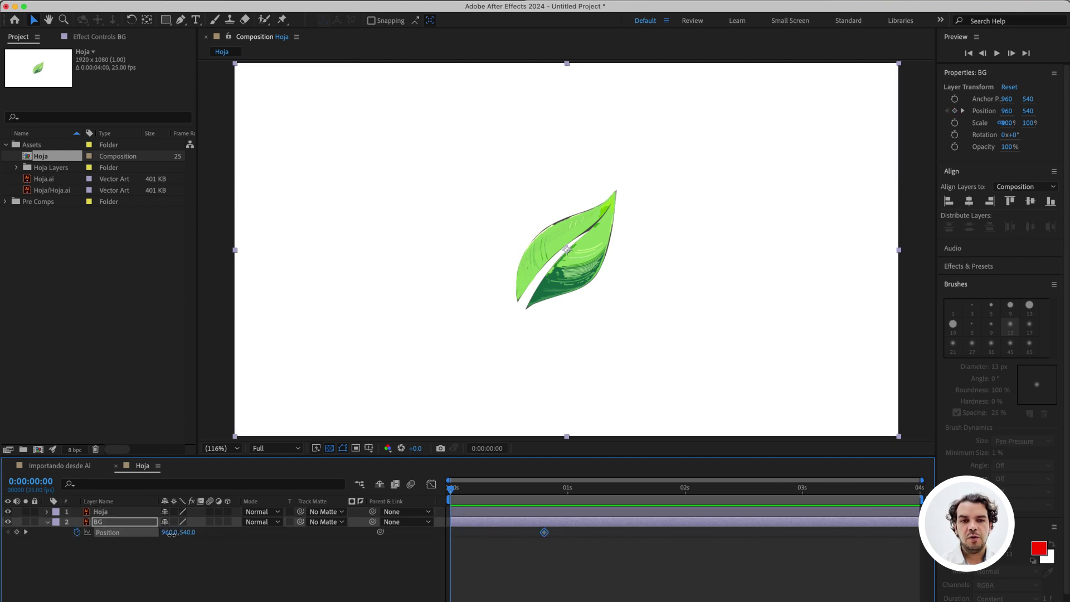
drag(169, 532, 583, 545)
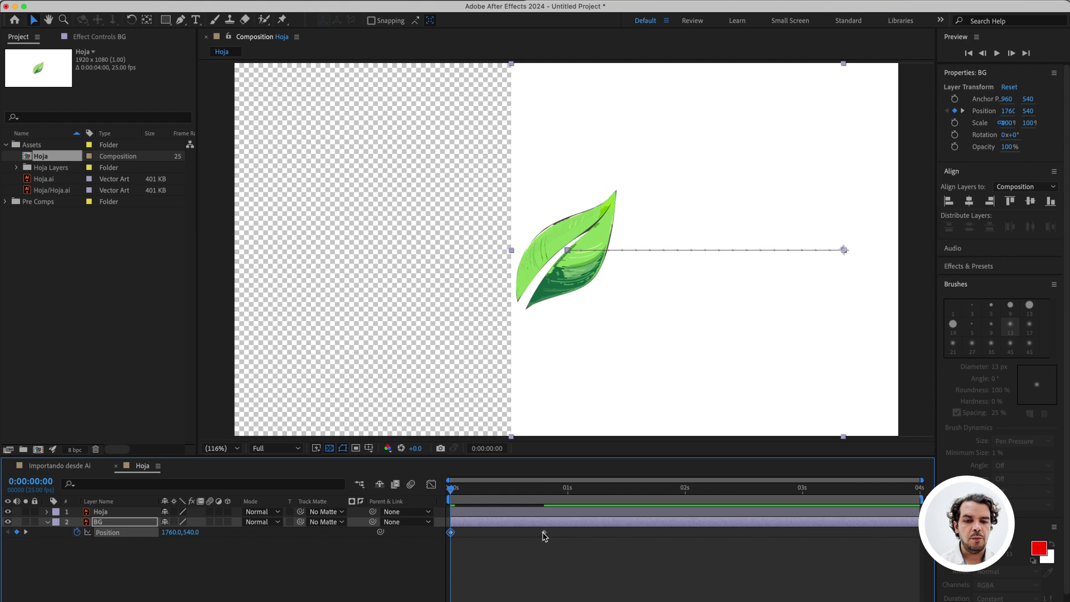
mouse_move(545, 535)
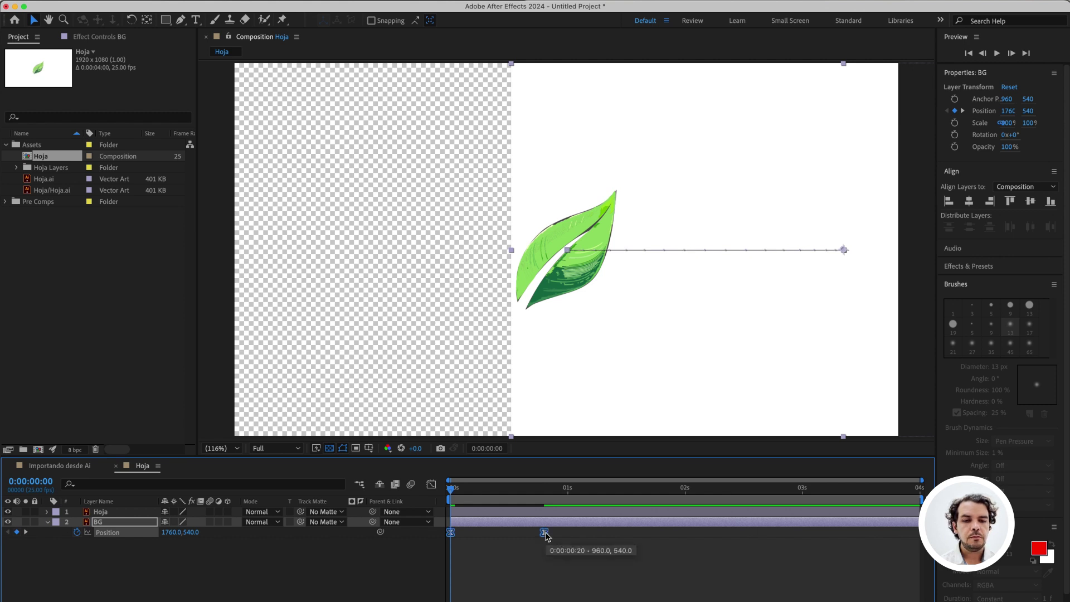
Preview the BG layer's slide-in animation and check the frames around 0:00:00:17 and 0:00:00:20
key(space)
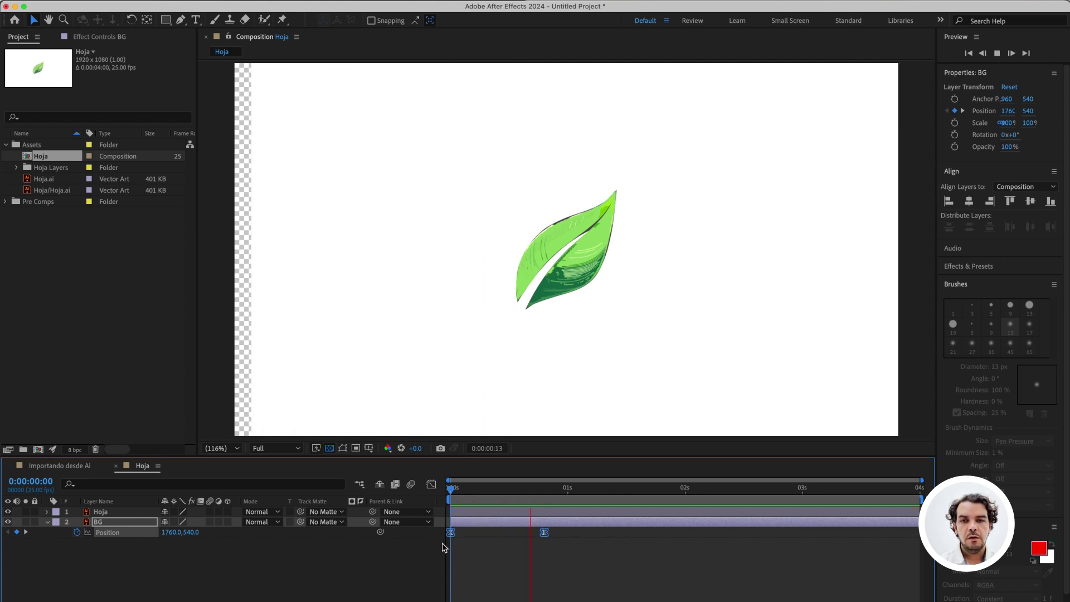
key(space)
click(544, 489)
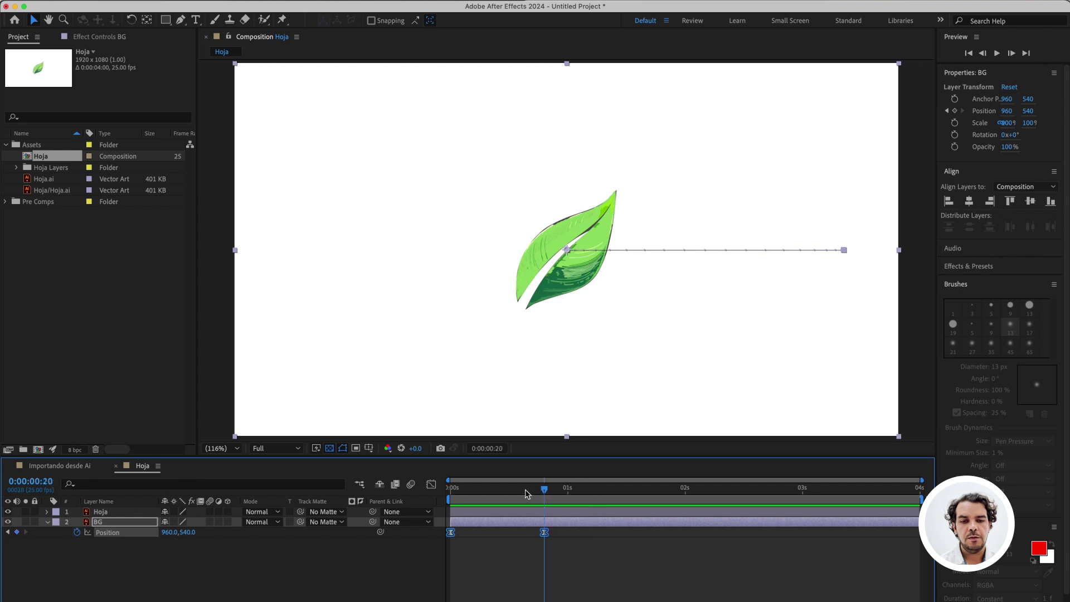
click(527, 490)
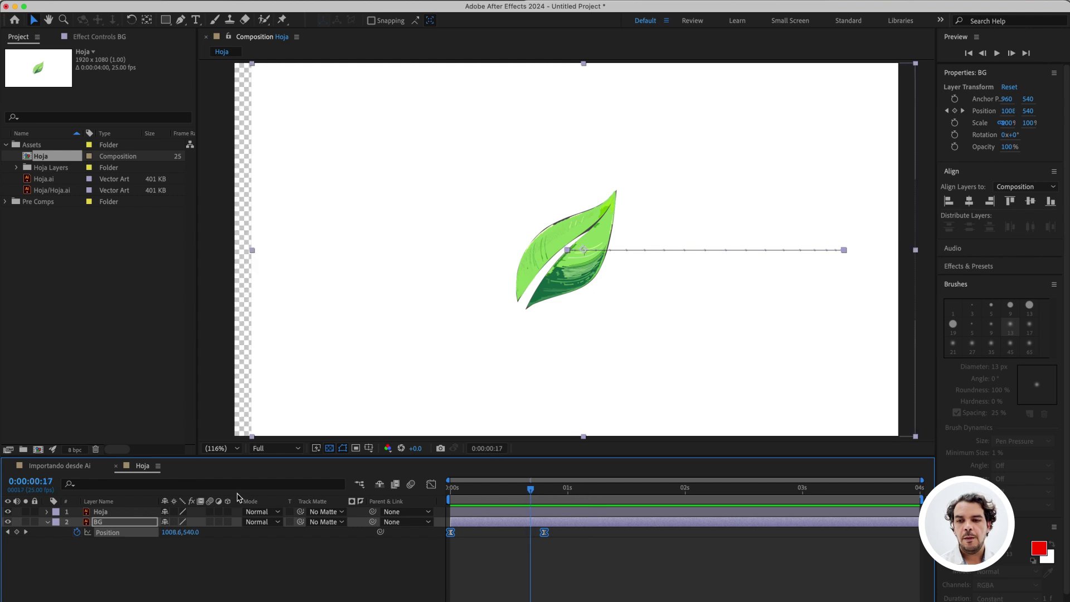
click(545, 488)
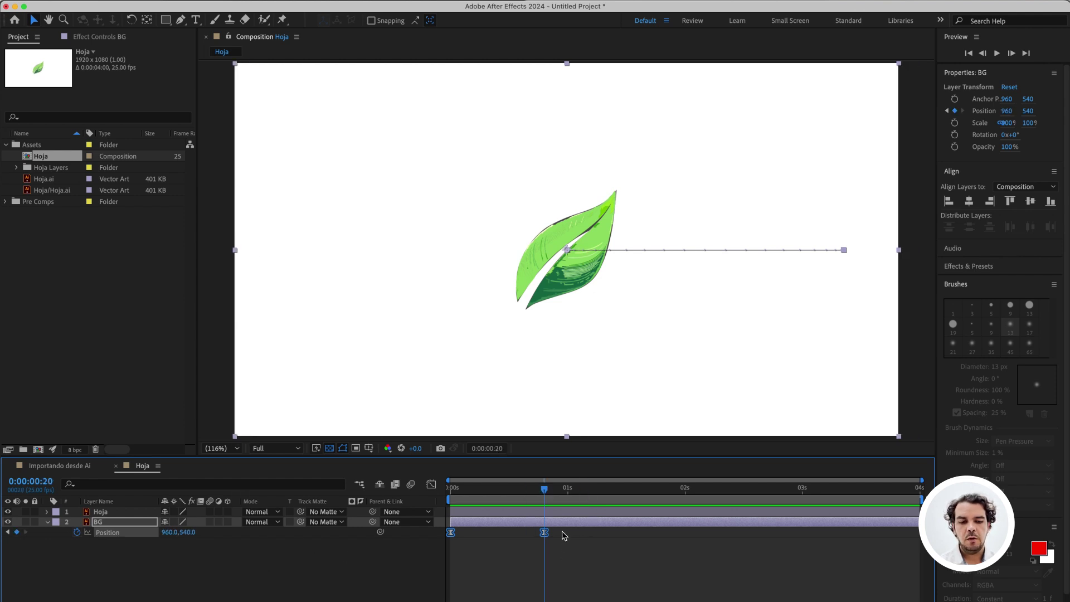
Undo the BG layer's Position animation and clear the selection in the project
key(super+z)
key(super+z)
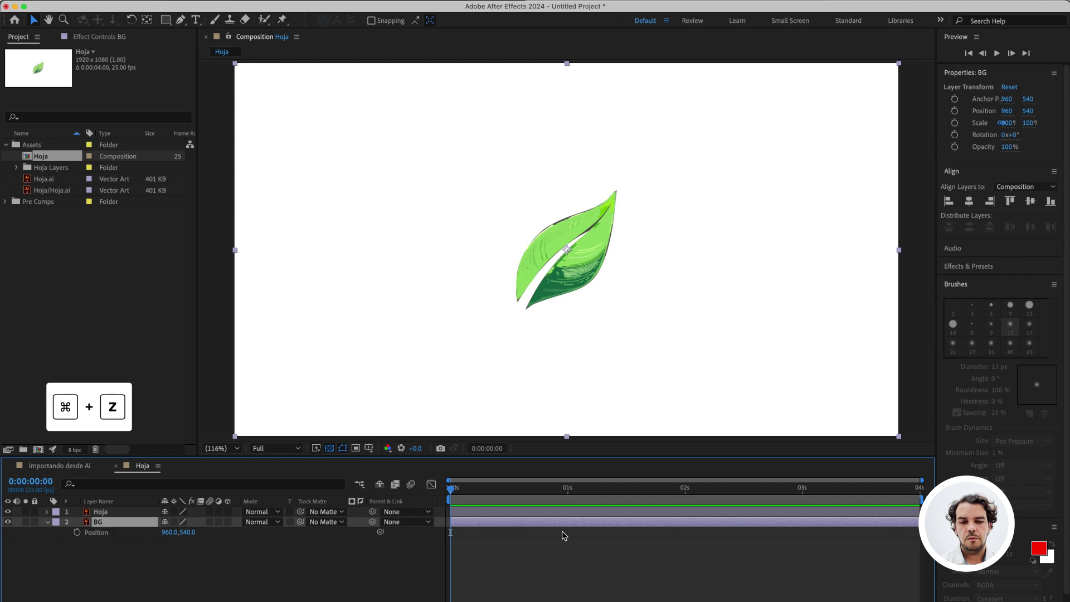
click(46, 257)
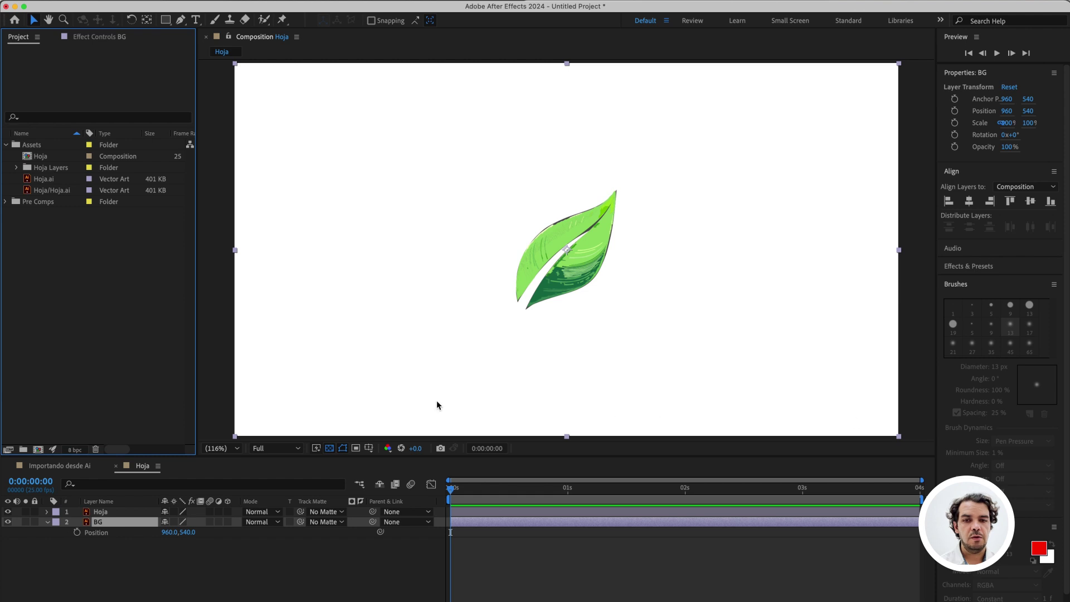
Import Hoja.ai again as a Composition with footage dimensions set to Layer Size
click(102, 512)
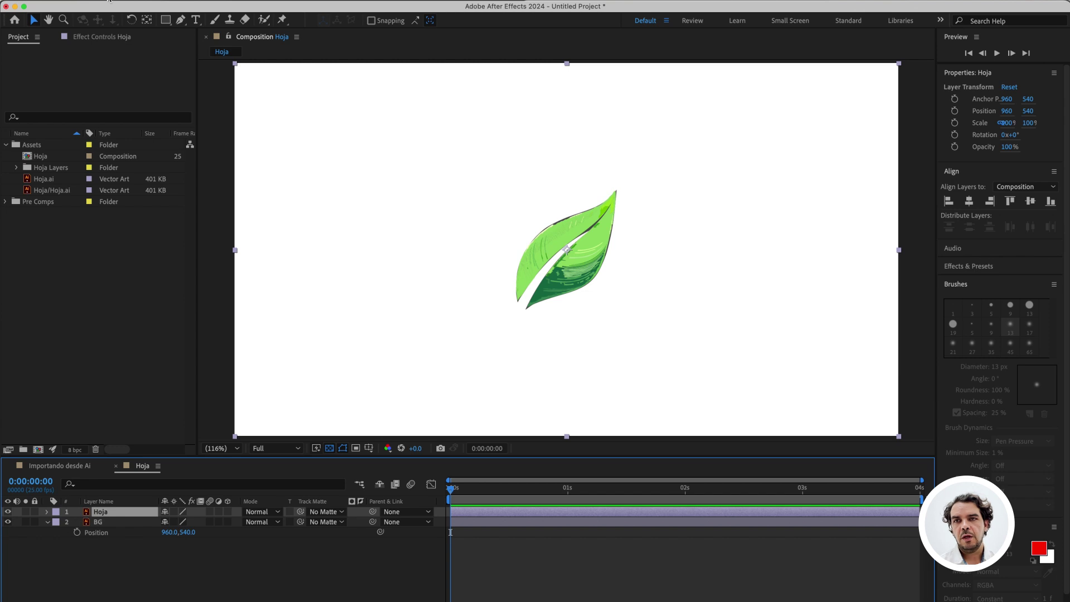
click(100, 1)
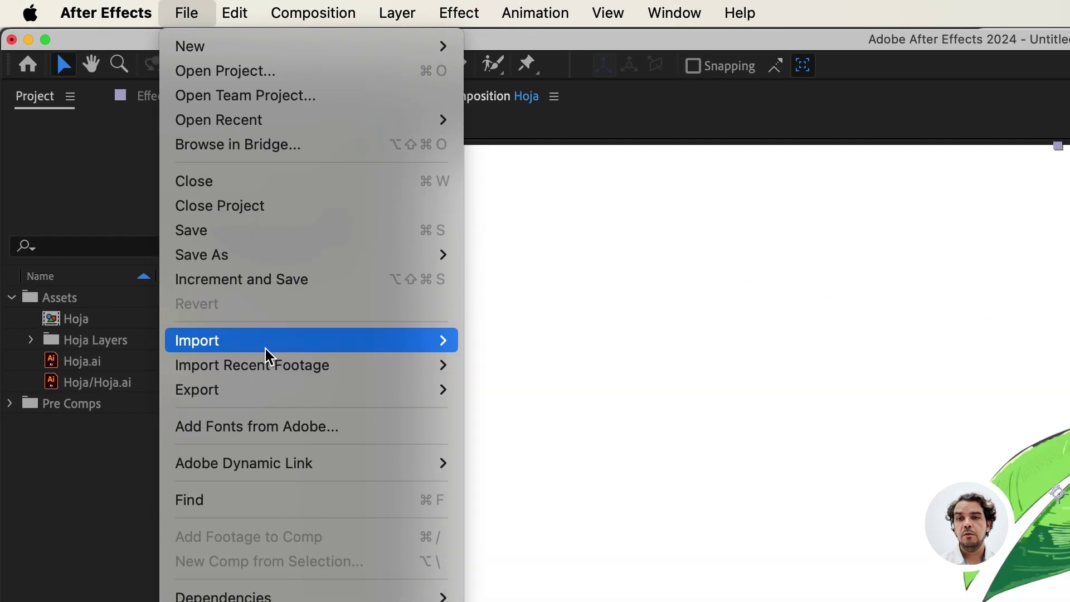
mouse_move(266, 348)
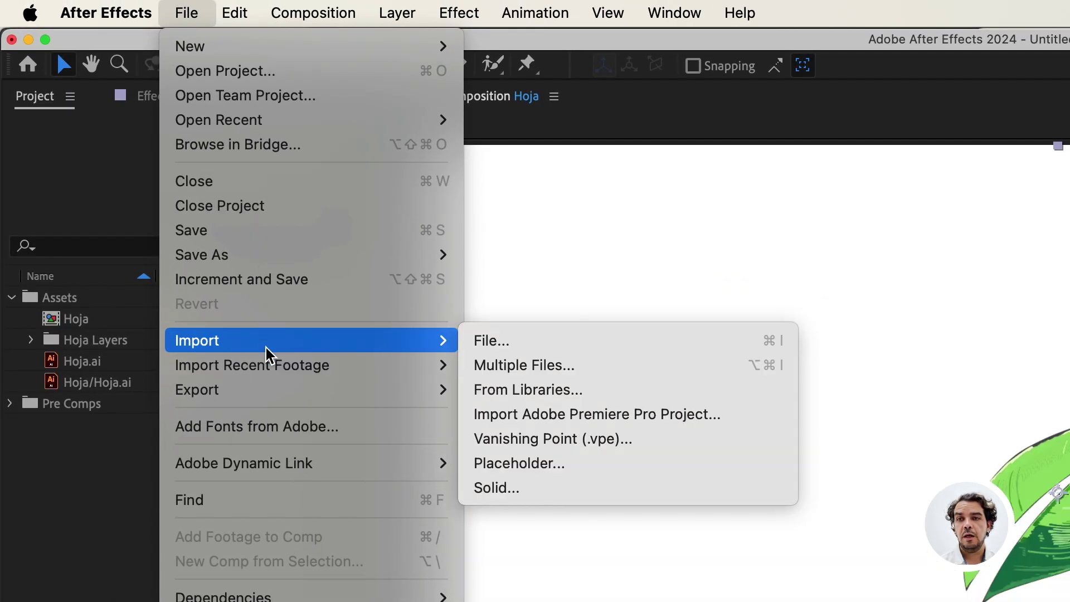
click(604, 340)
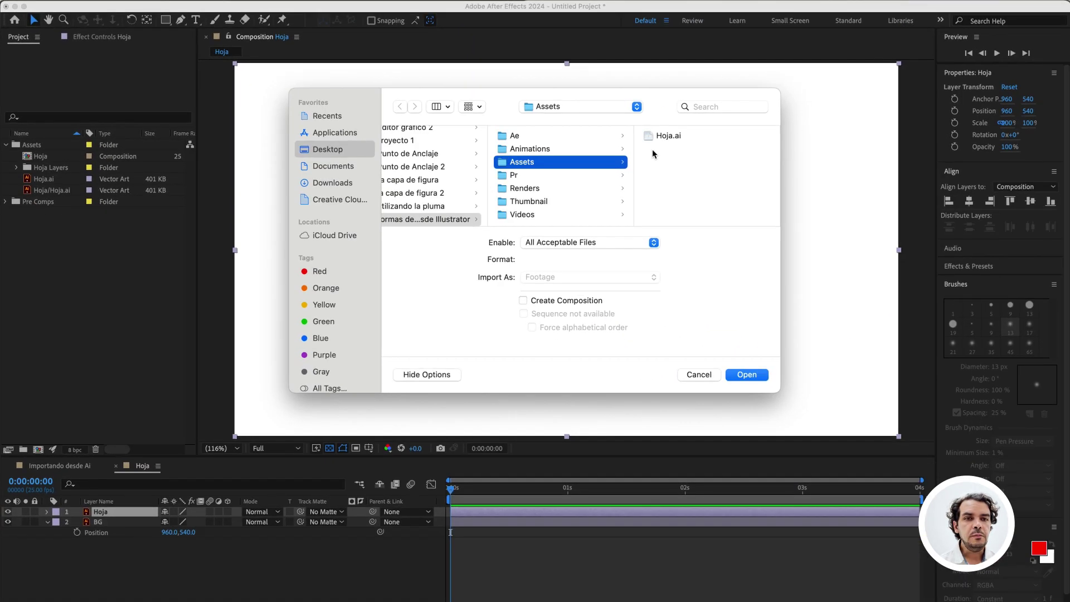
click(658, 142)
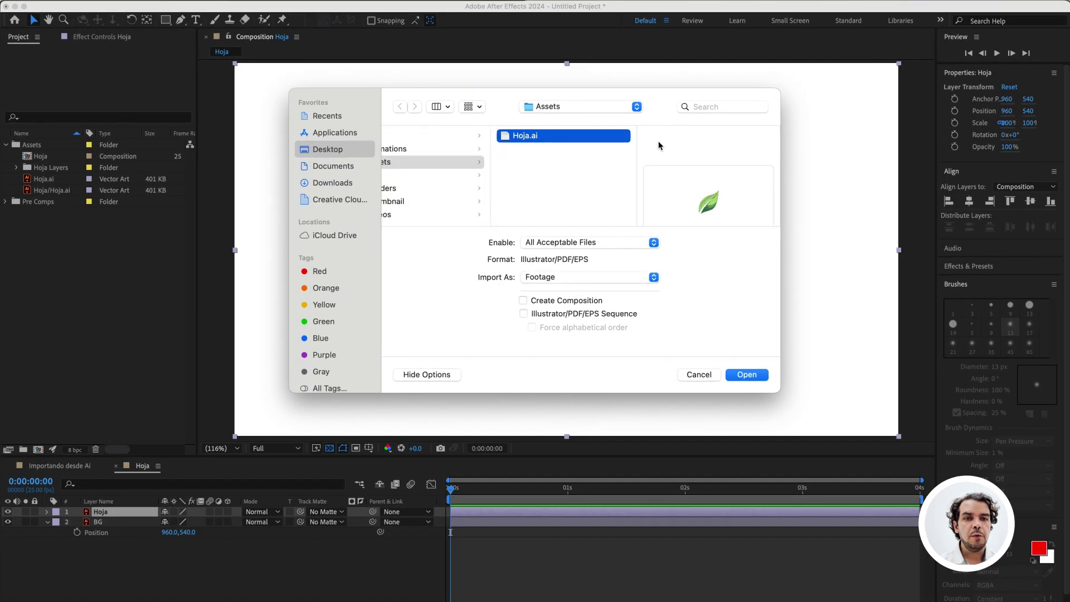
click(747, 376)
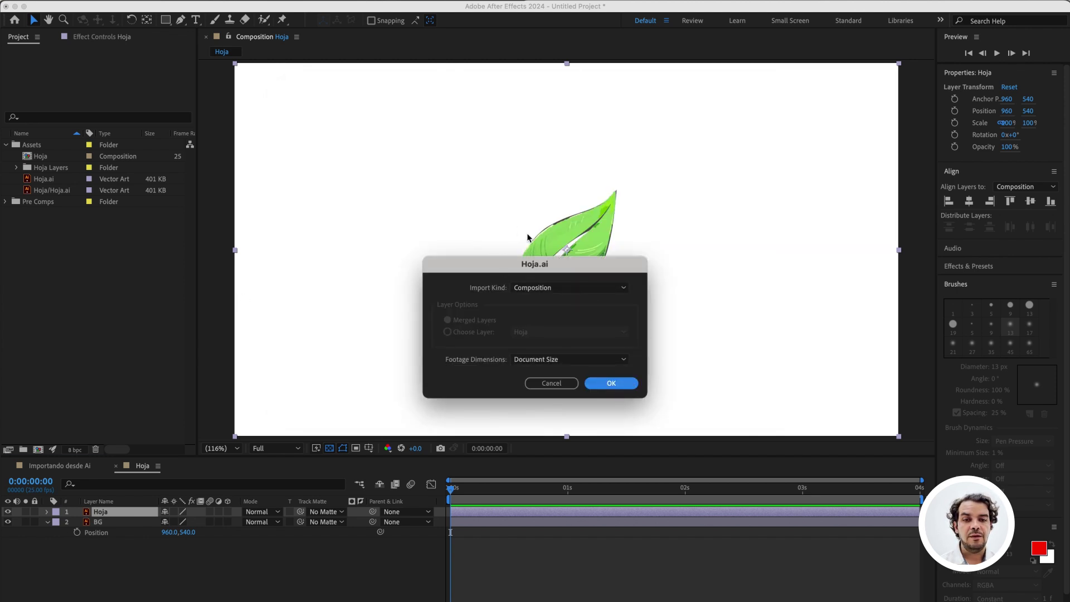
click(600, 359)
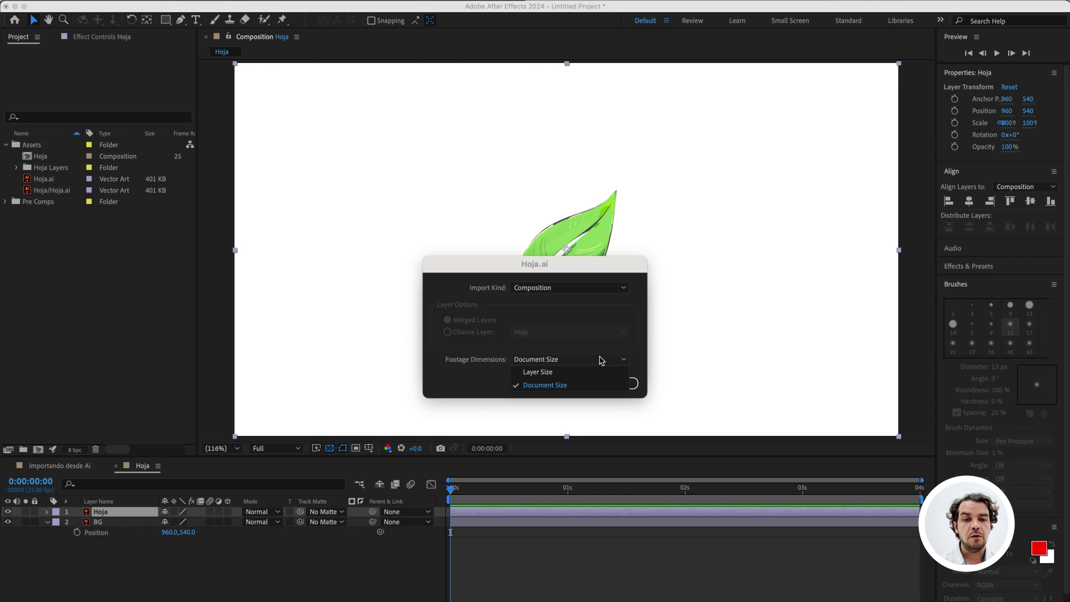
click(555, 372)
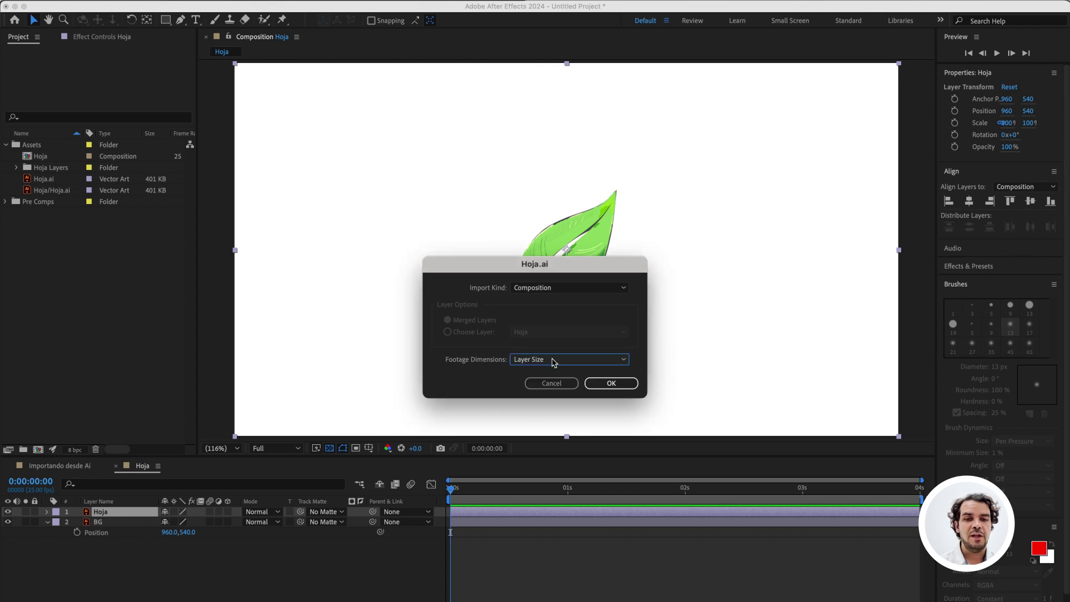
click(616, 384)
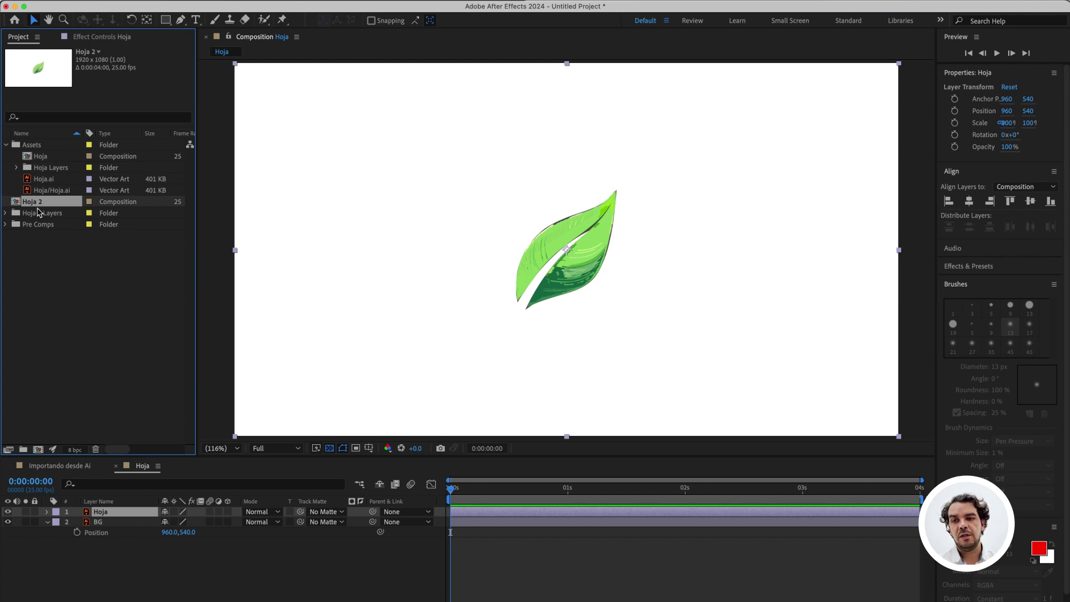
Move the Hoja 2 composition and Hoja 2 Layers folder into Assets, and open the Hoja 2 composition
shift+click(39, 213)
drag(35, 203, 36, 146)
click(35, 169)
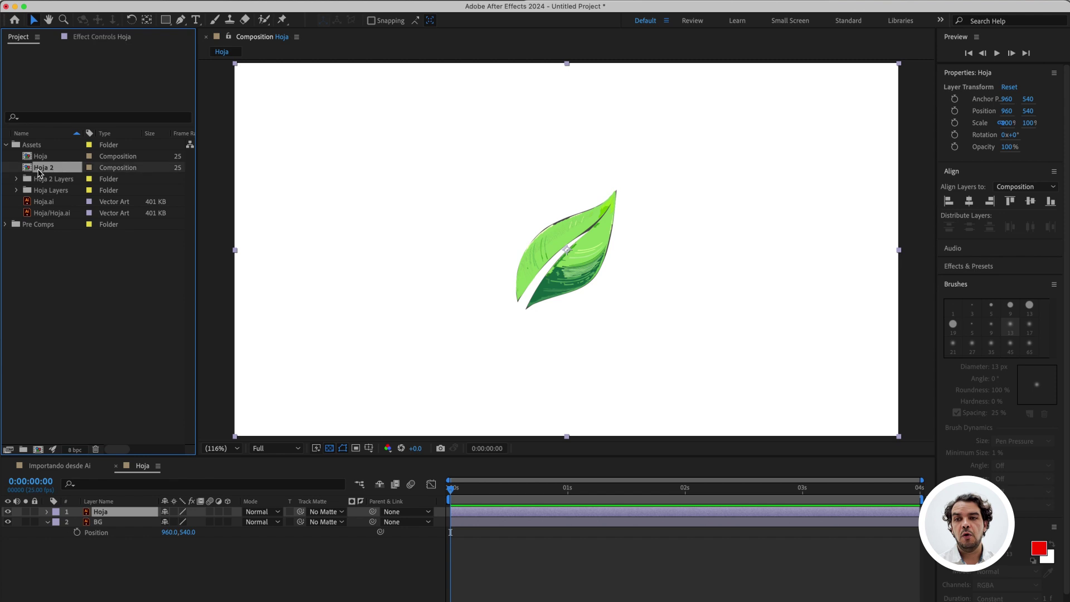
double_click(26, 169)
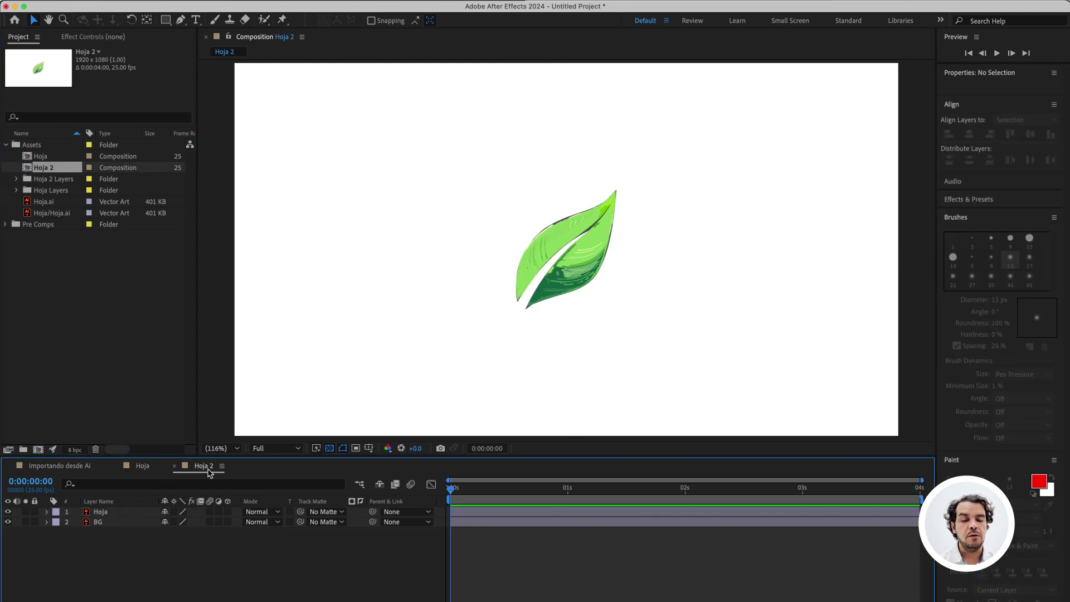
Switch between the Importando desde Ai and Hoja 2 compositions, and select Hoja 2's BG layer to examine its bounds
click(47, 467)
click(205, 465)
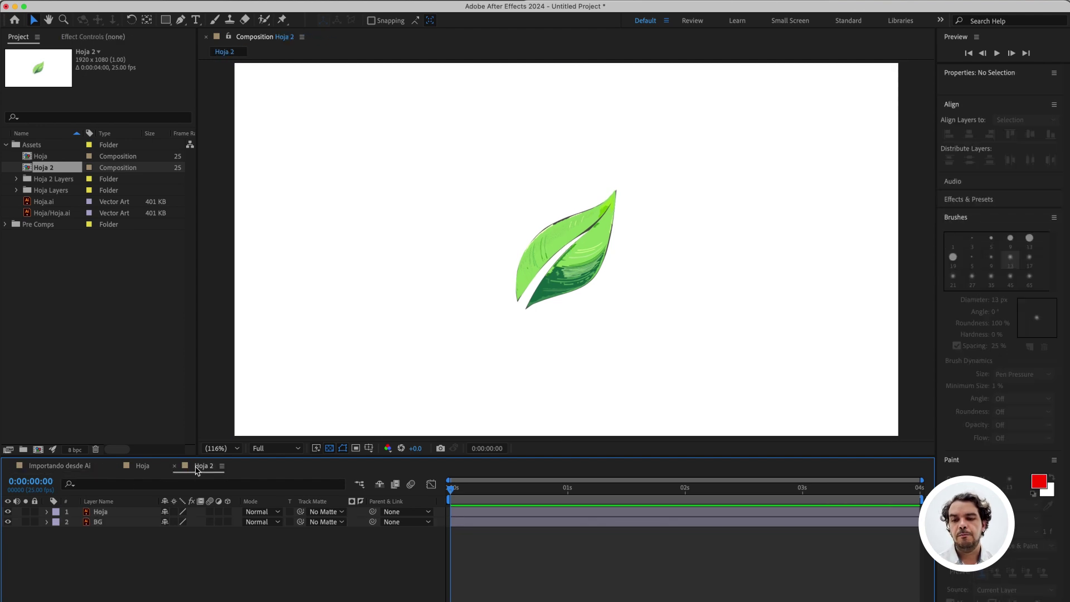
click(114, 523)
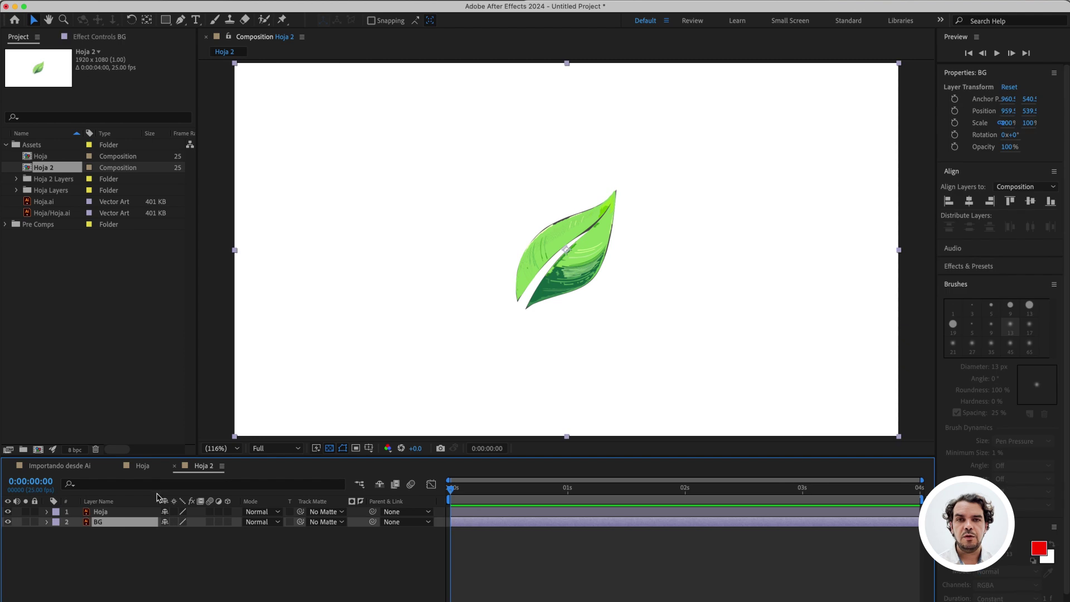
key(q)
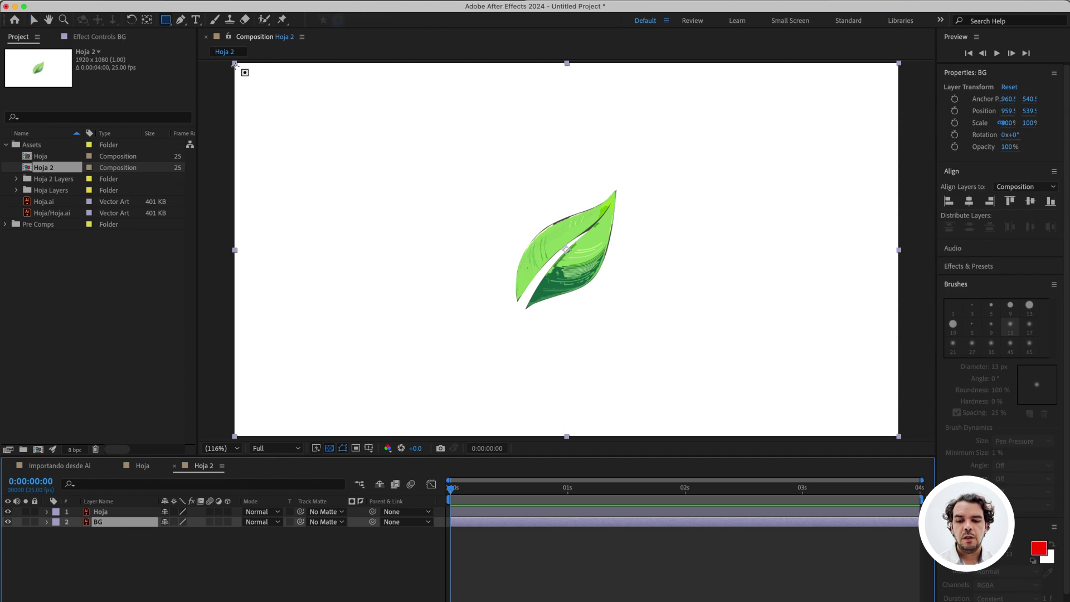
key(v)
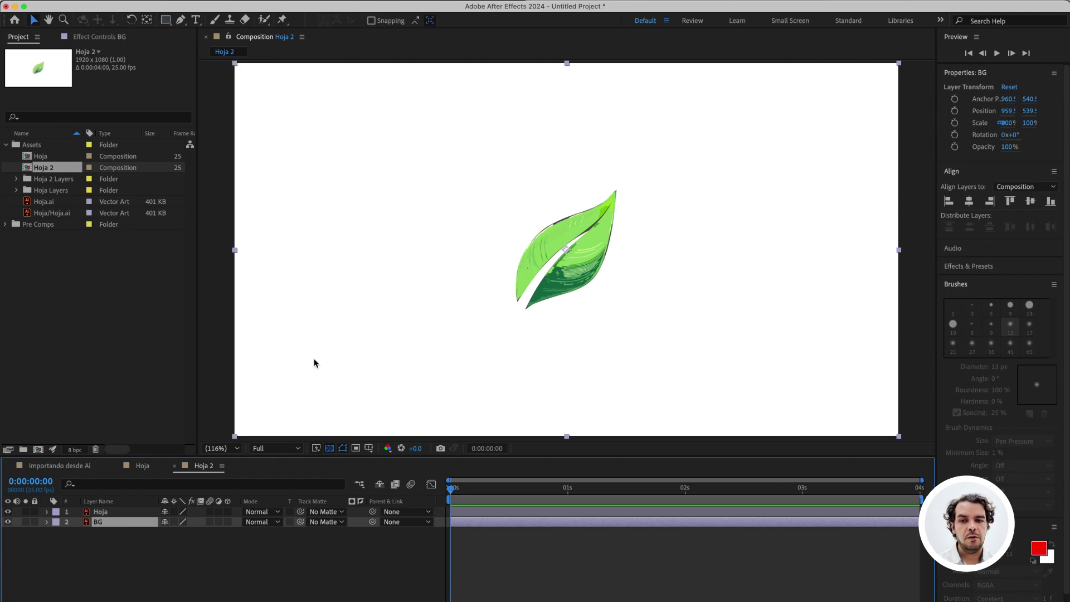
Reveal the Hoja layer's Scale property in the Hoja 2 composition and try scaling the leaf
click(112, 514)
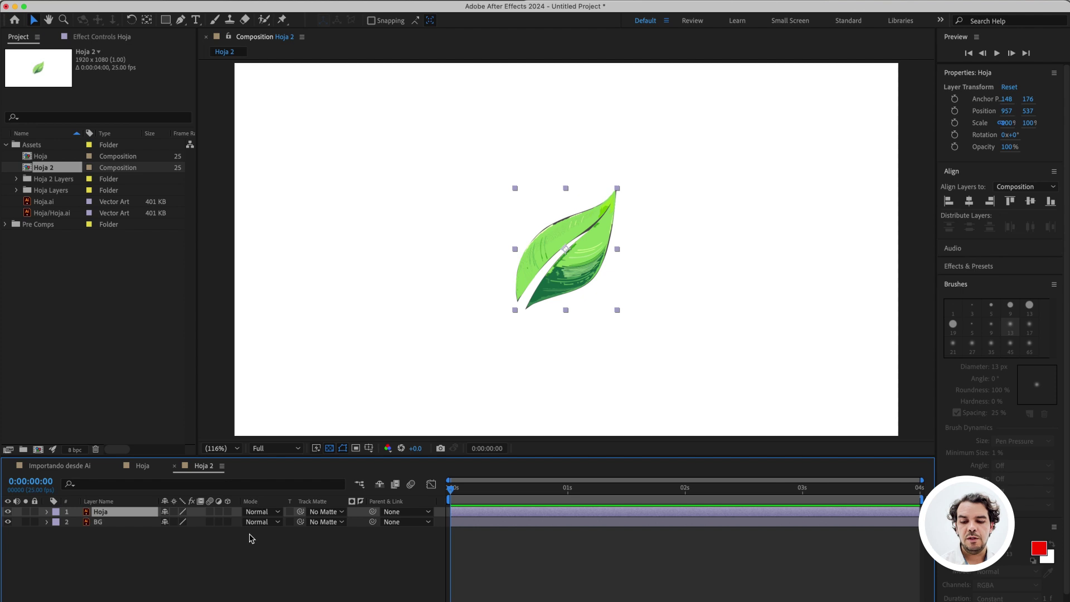
key(s)
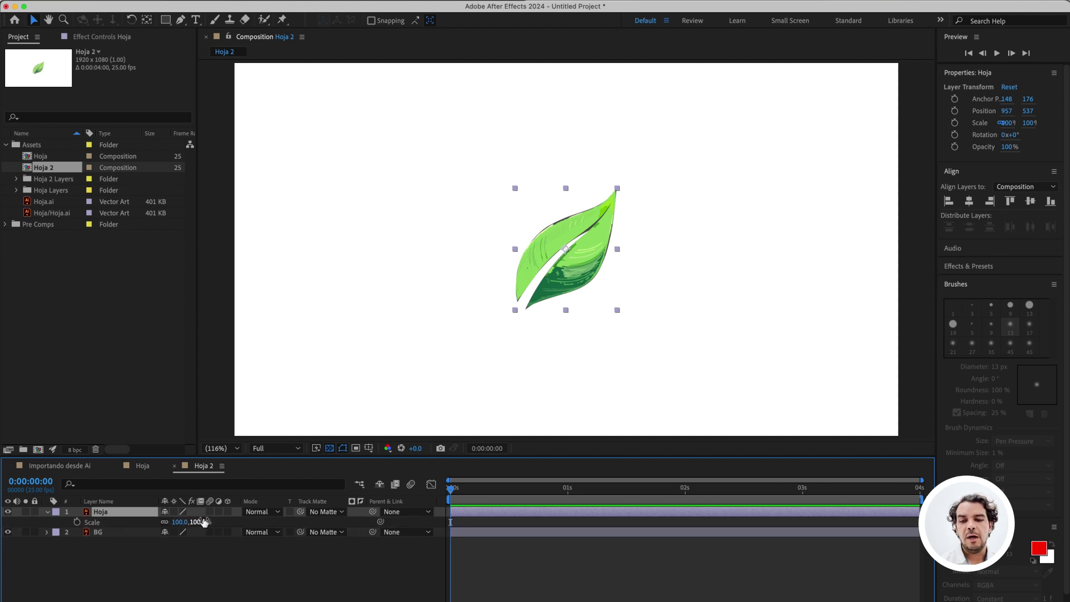
mouse_move(198, 523)
mouse_down()
mouse_move(308, 525)
mouse_move(193, 523)
mouse_move(219, 531)
mouse_move(212, 536)
mouse_up()
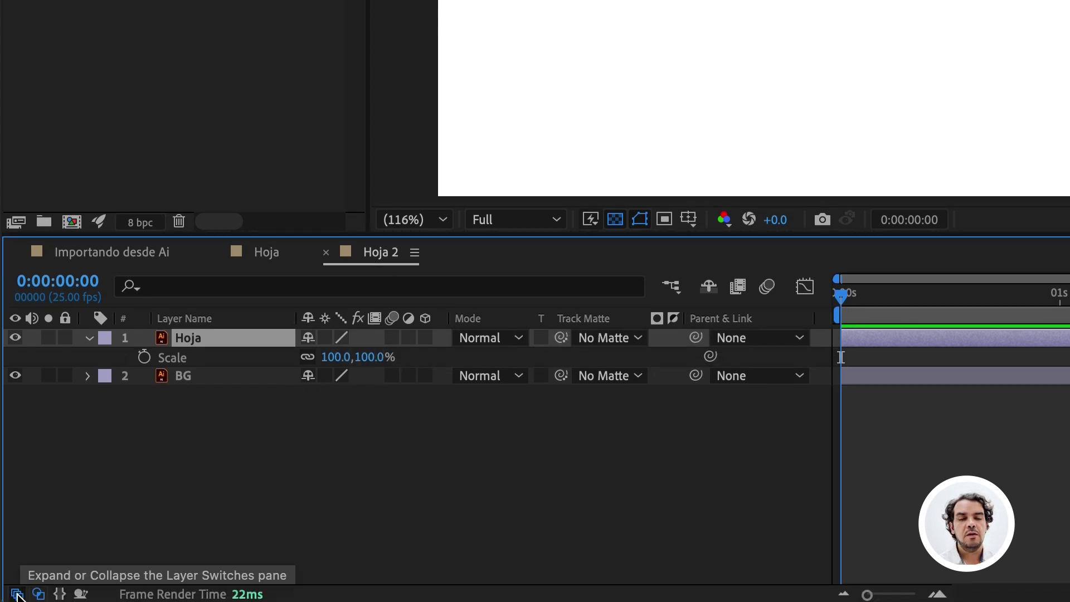
Collapse and expand the timeline's Layer Switches pane several times, leaving the layer switches shown
click(17, 593)
click(17, 594)
click(17, 594)
click(16, 594)
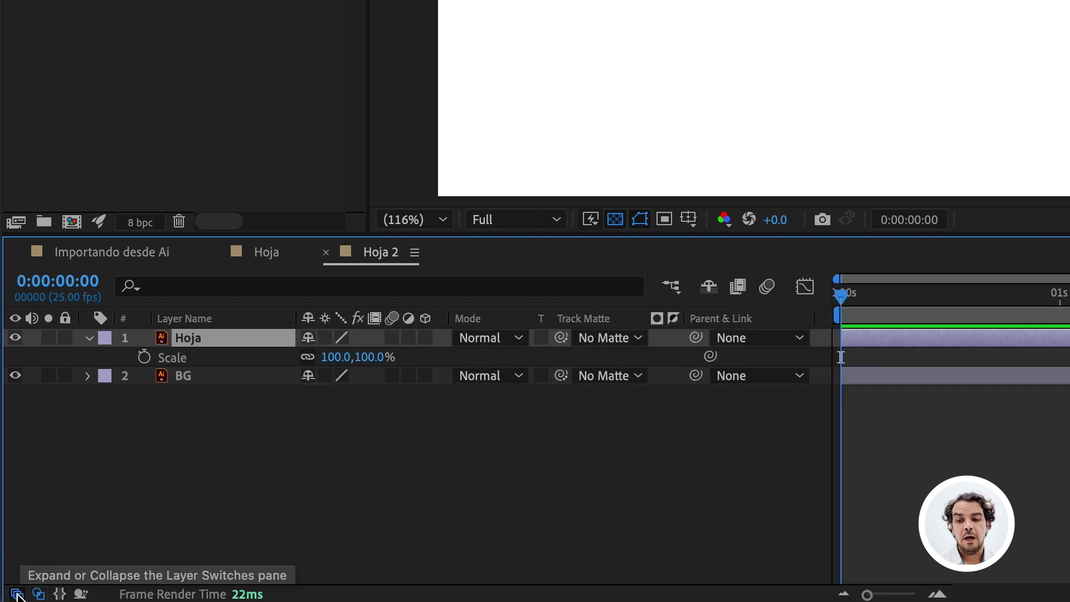
click(16, 594)
click(17, 594)
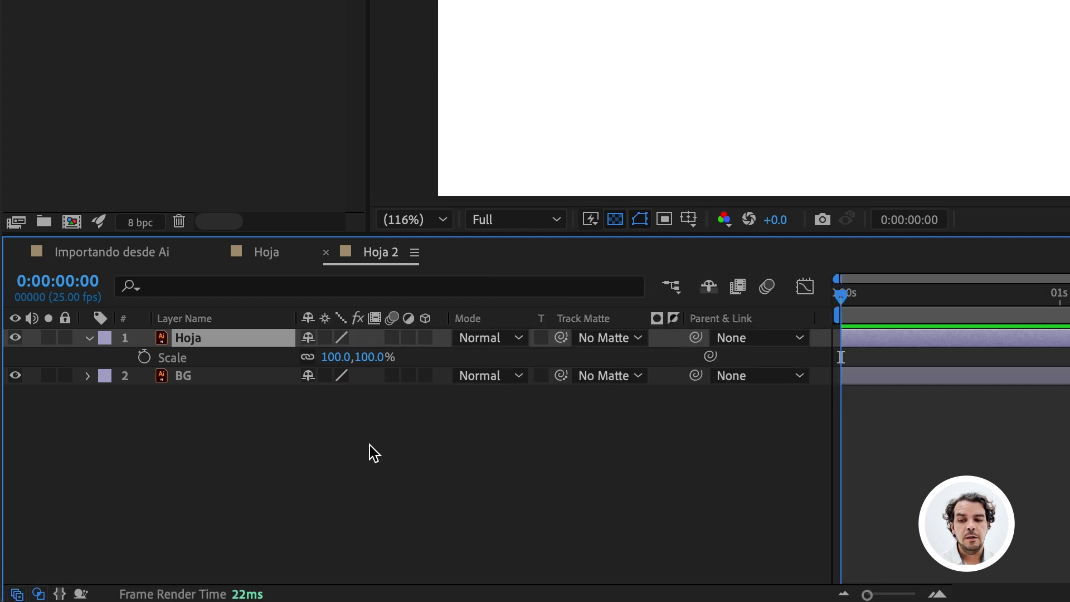
Enable continuous rasterization on the Hoja layer and enlarge its scale to 344%, then to 644%
click(340, 376)
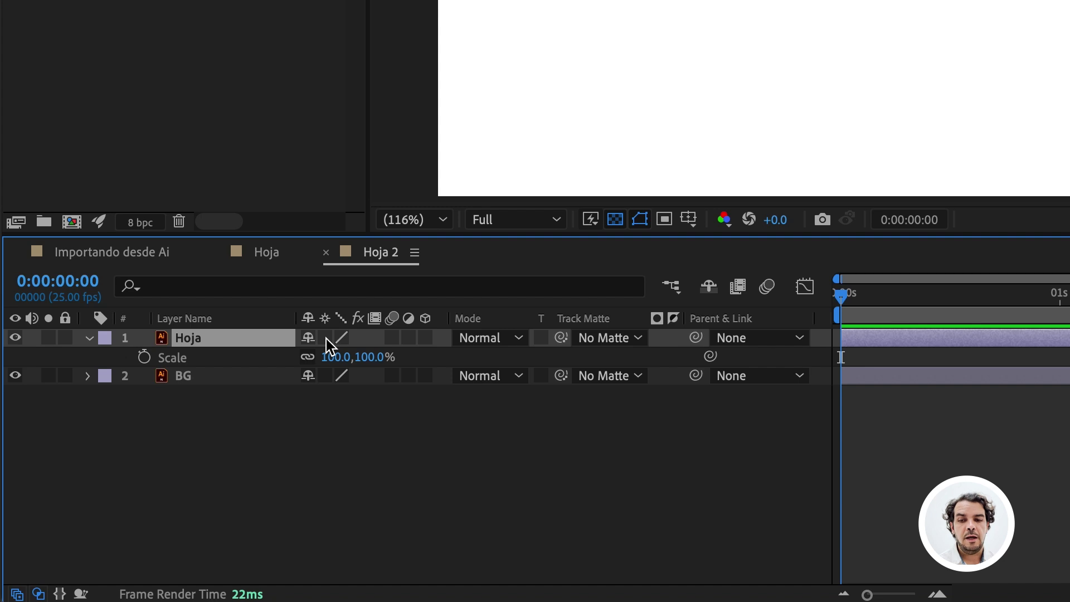
click(326, 338)
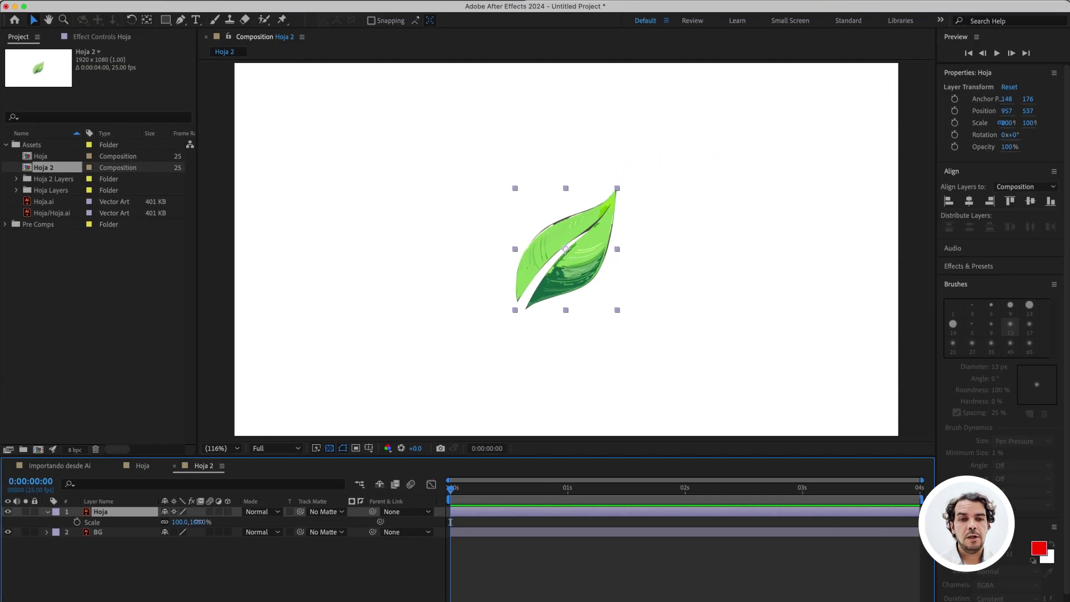
drag(198, 521, 396, 543)
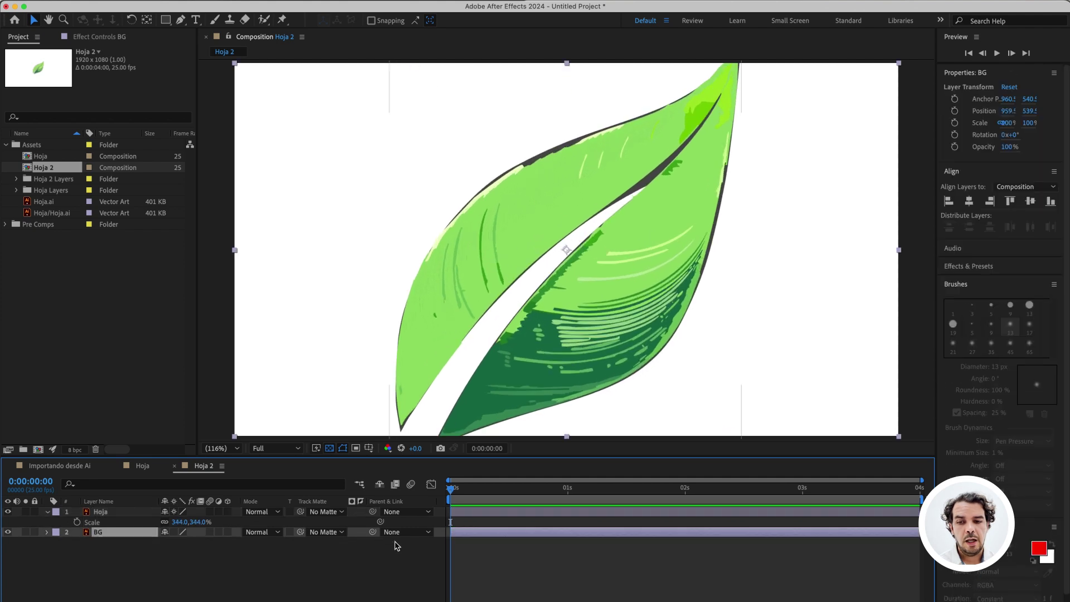
drag(194, 521, 217, 527)
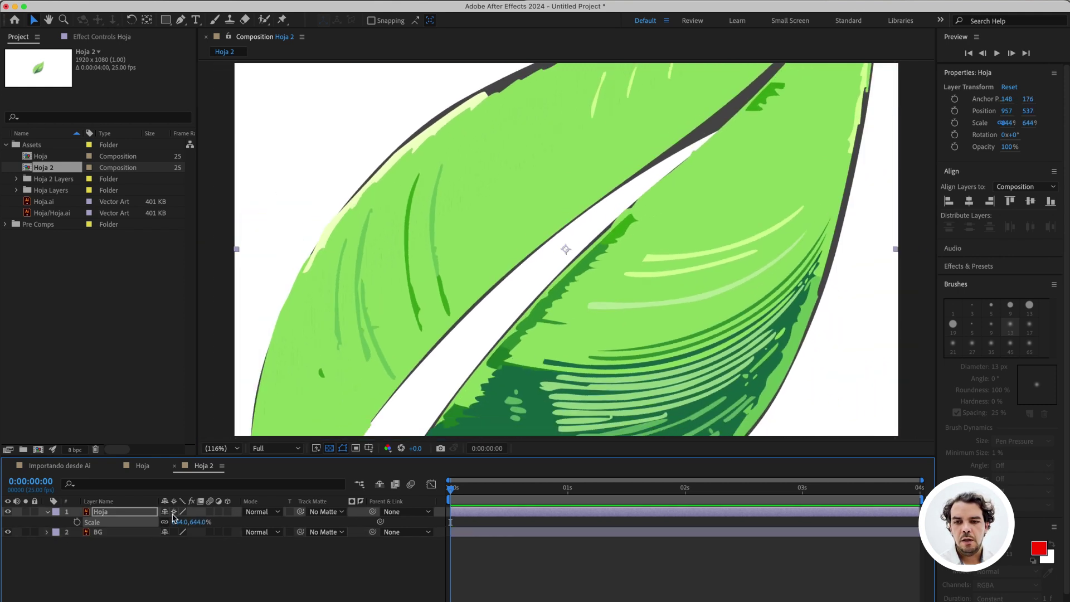
Compare the enlarged leaf with continuous rasterization off and on, leave it on, and reduce the Hoja layer's scale to 204%
click(174, 512)
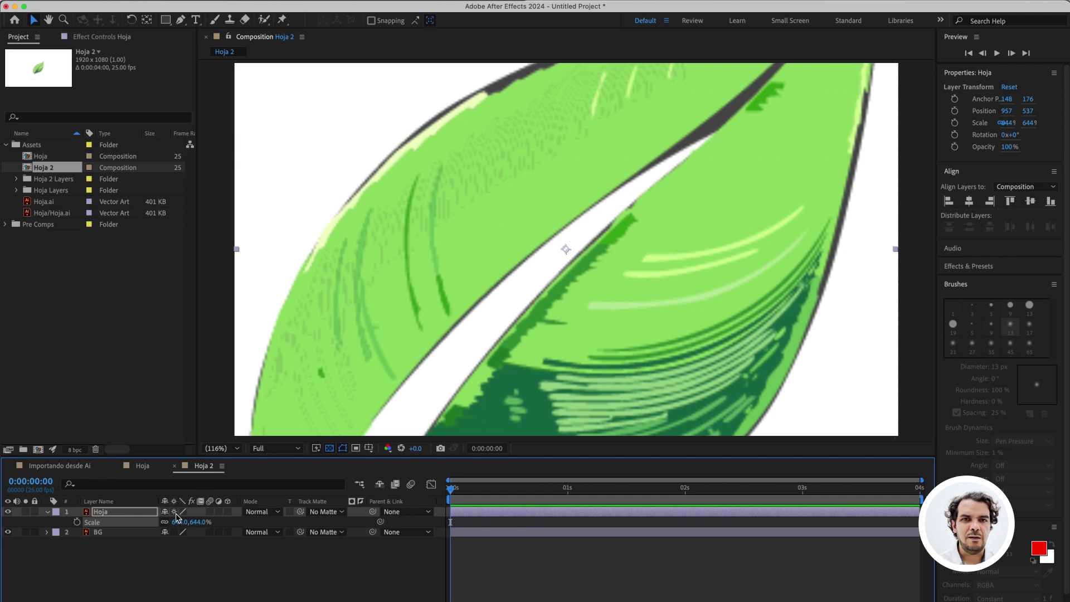
click(175, 513)
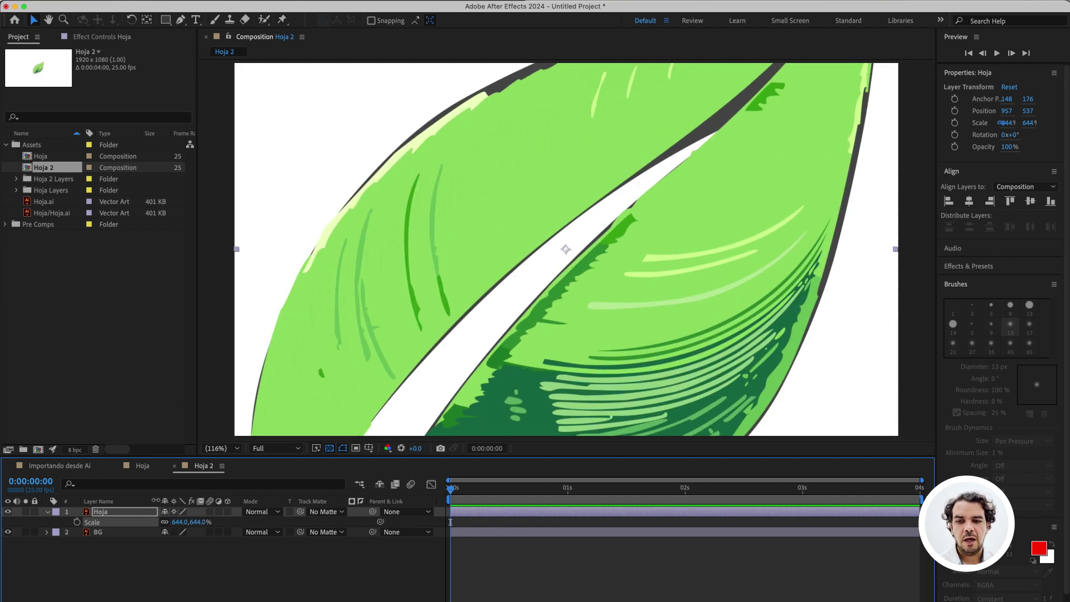
click(174, 512)
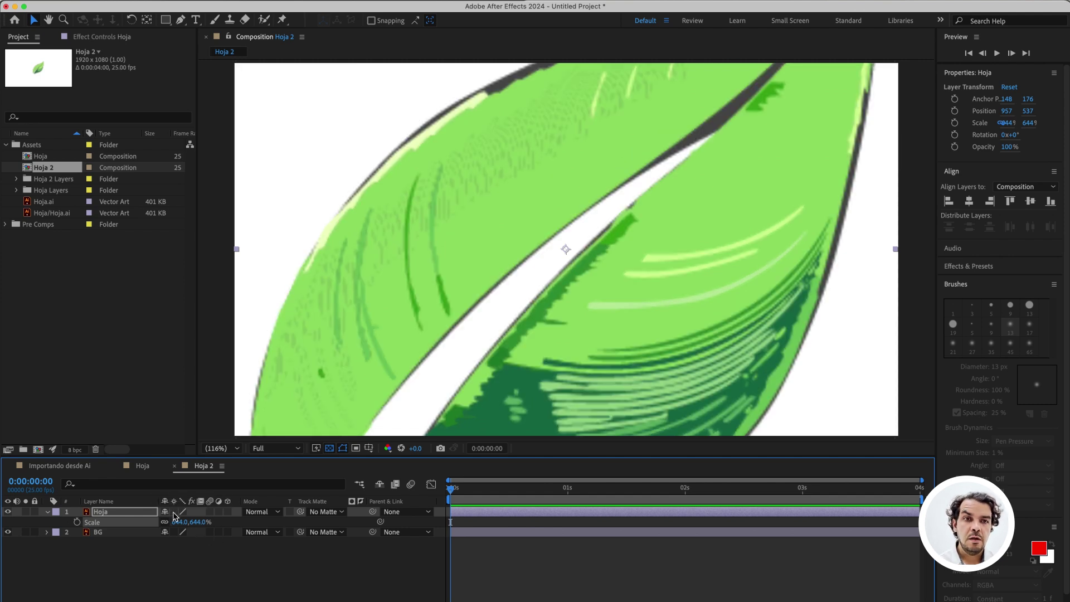
click(174, 512)
click(175, 512)
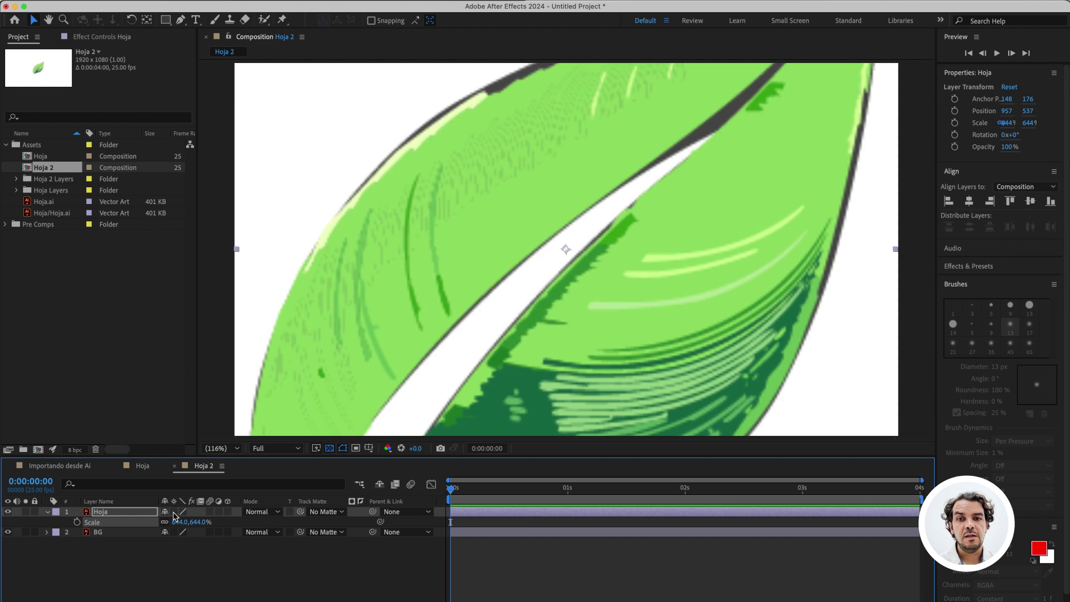
click(175, 512)
drag(195, 521, 174, 524)
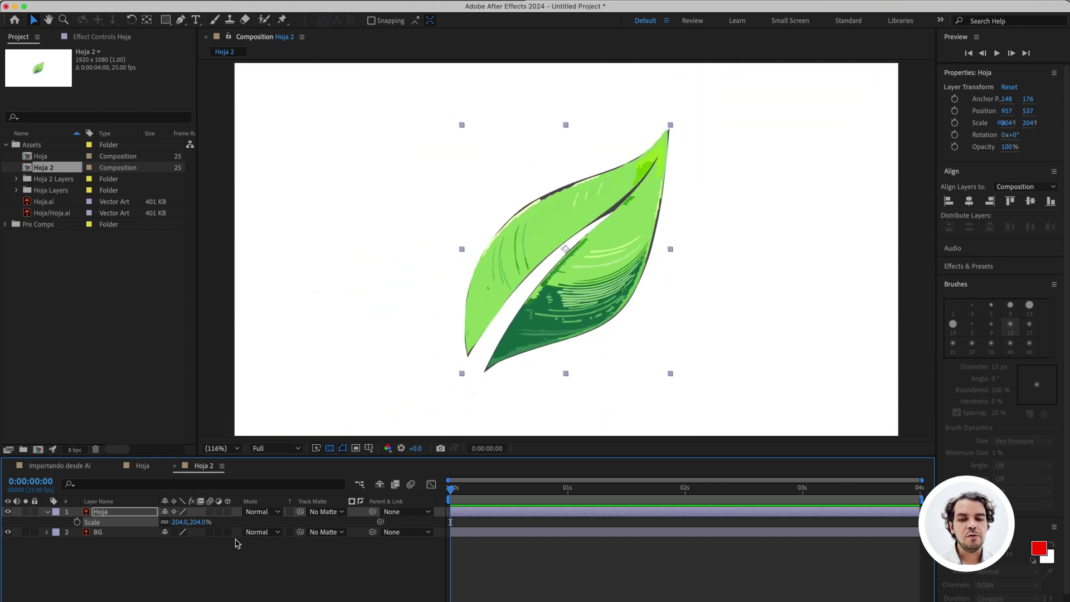